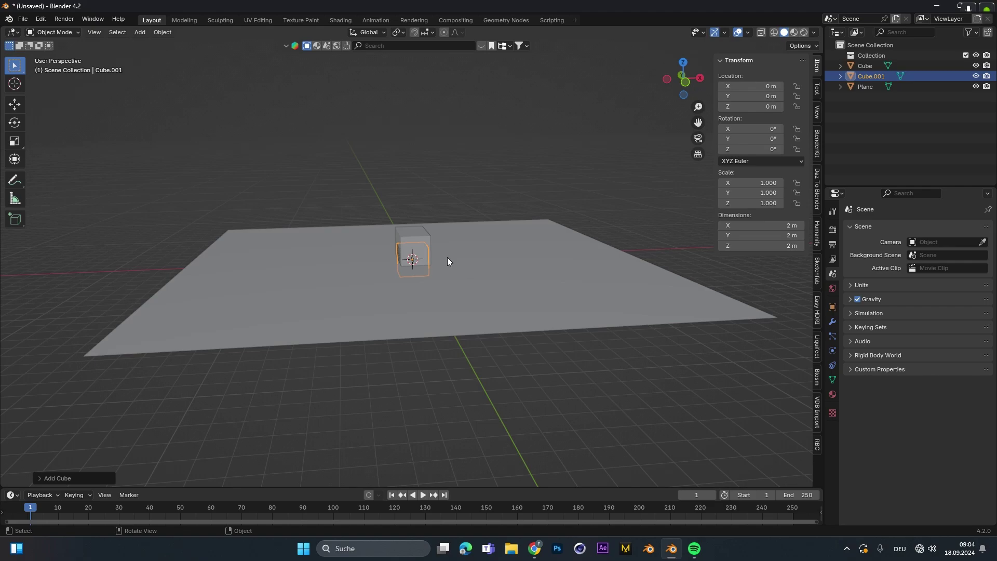
Move the selected cube up about 8.07 m along the Z axis.
key("g")
key("z")
left_click(407, 157)
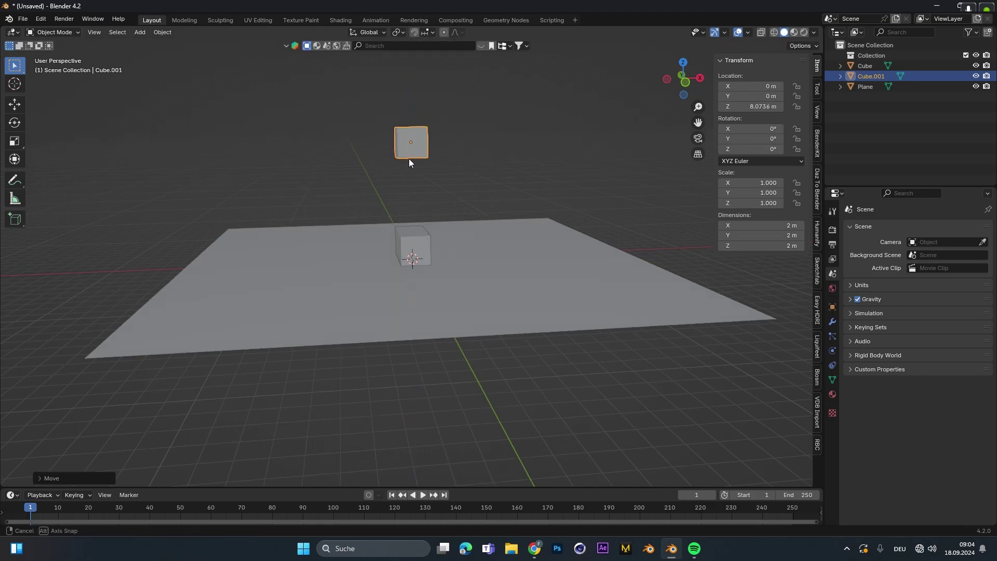
Scale the raised cube to about 14.7 on X and Y only, making a wide flat slab above the plane.
middle_click_drag(407, 157, 462, 186)
key("s")
key("shift+z")
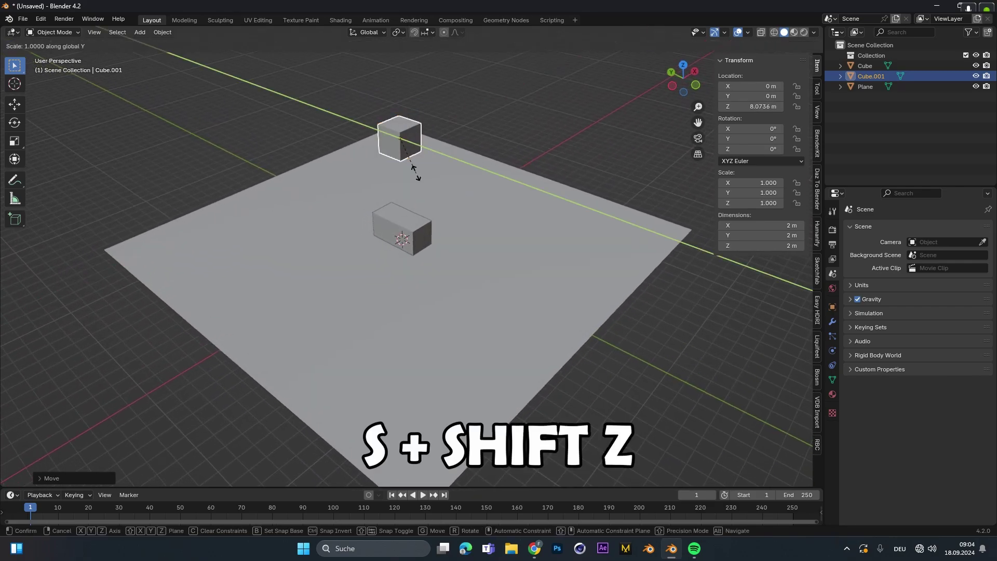
key("shift+z")
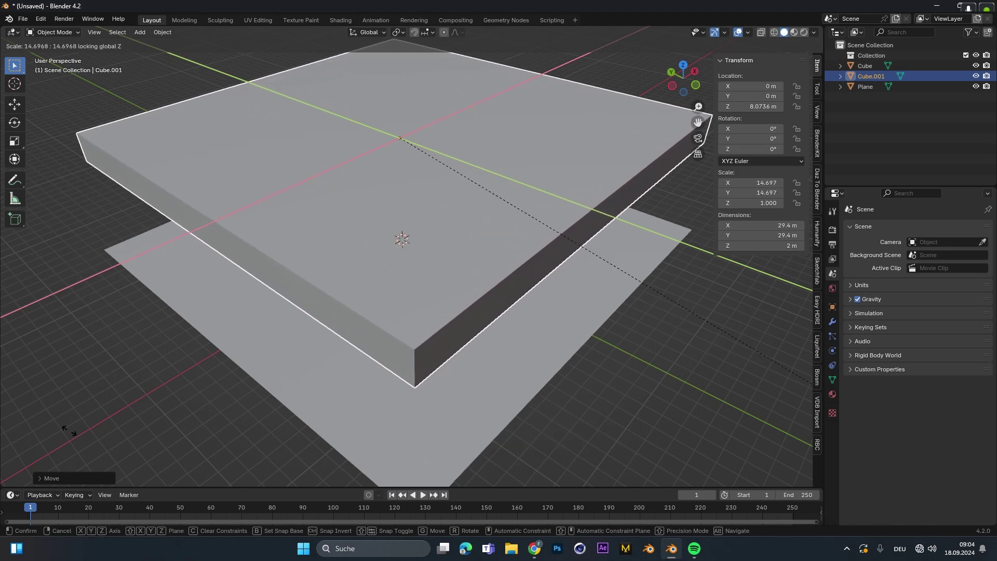
left_click(69, 431)
Stretch the slab and ground plane about 2.85 times along Y and move them about 25.8 m along Y.
middle_click_drag(130, 397, 383, 230)
scroll(428, 254, "down", 2)
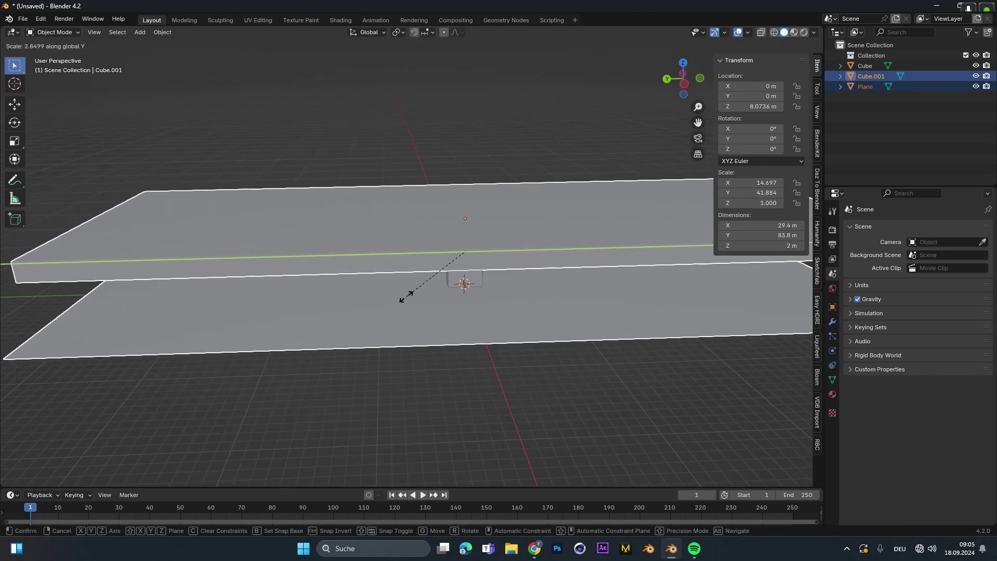
left_click(406, 296)
key("g")
key("x")
key("y")
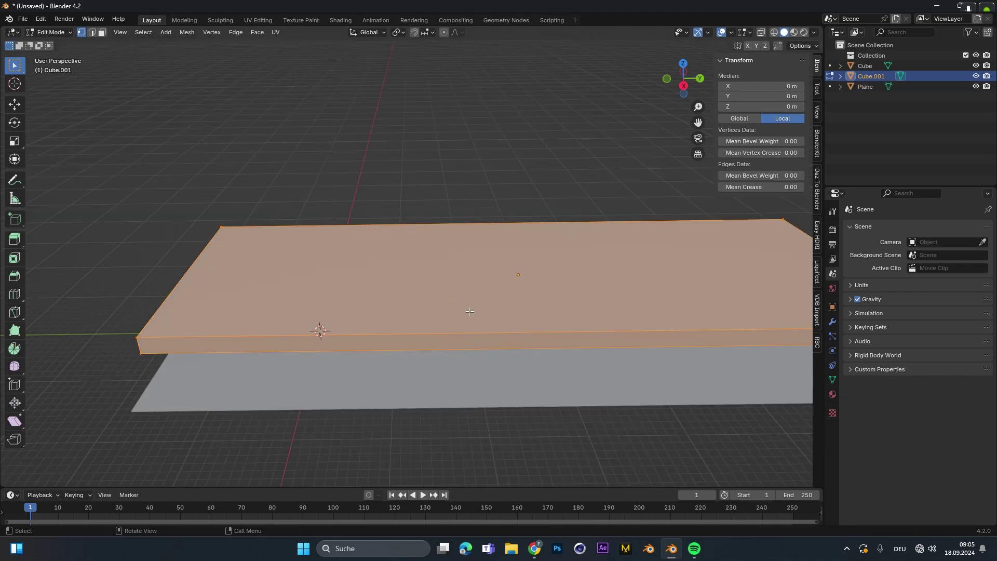
Add nine evenly spaced loop cuts across the slab, dividing its length without sliding them.
scroll(473, 313, "down", 2)
middle_click_drag(474, 320, 454, 344, "shift")
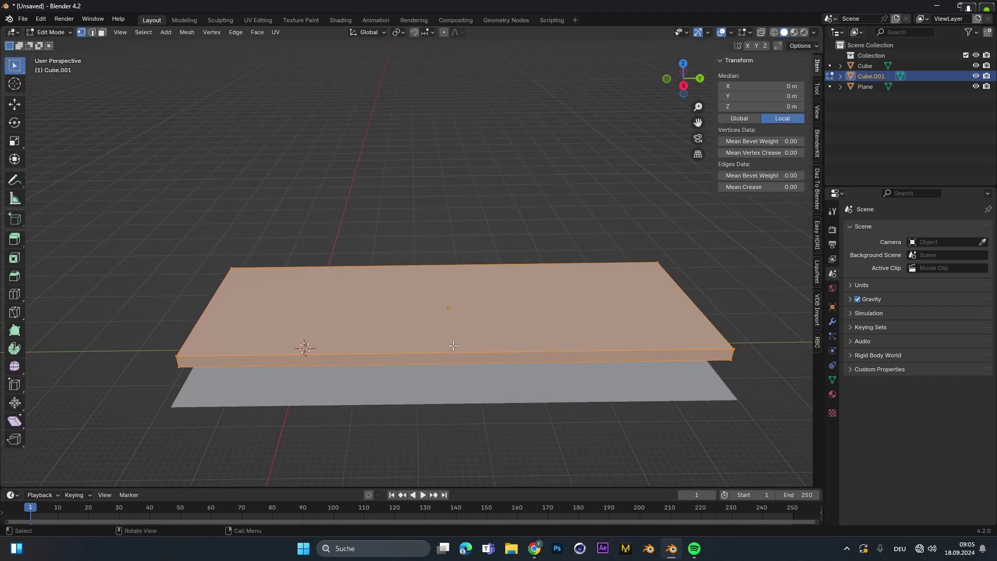
key("ctrl+r")
scroll(447, 279, "up", 5)
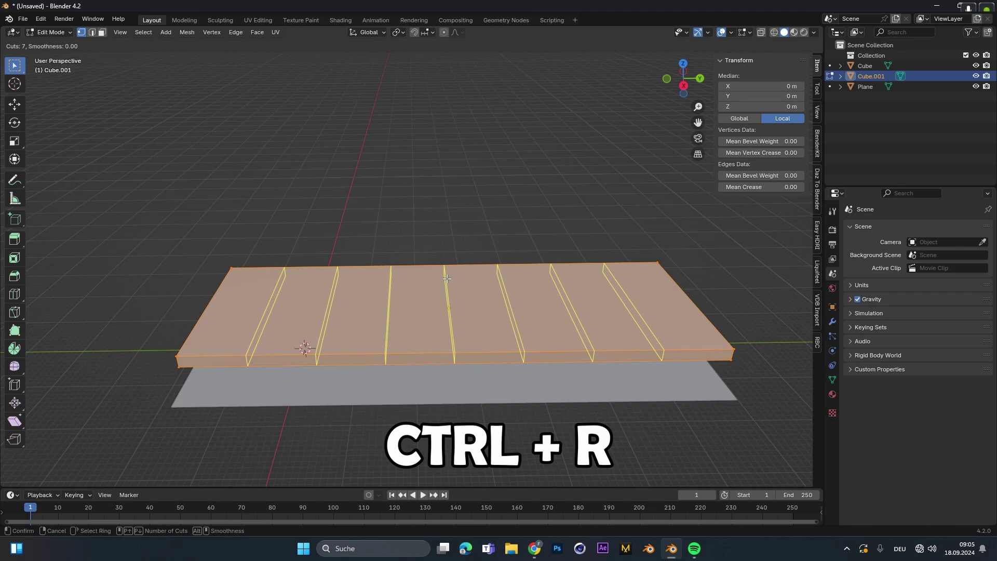
scroll(446, 279, "up", 3)
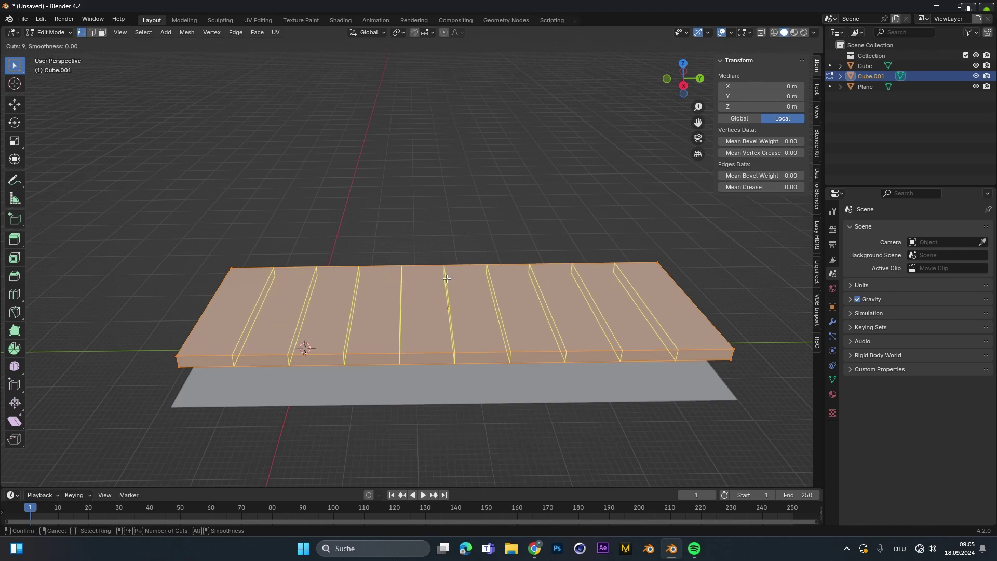
left_click(447, 279)
right_click(445, 326)
Add four evenly spaced loop cuts running lengthwise along the slab, without sliding them.
middle_click_drag(403, 398, 514, 384)
key("ctrl+r")
scroll(371, 405, "up", 3)
left_click(372, 405)
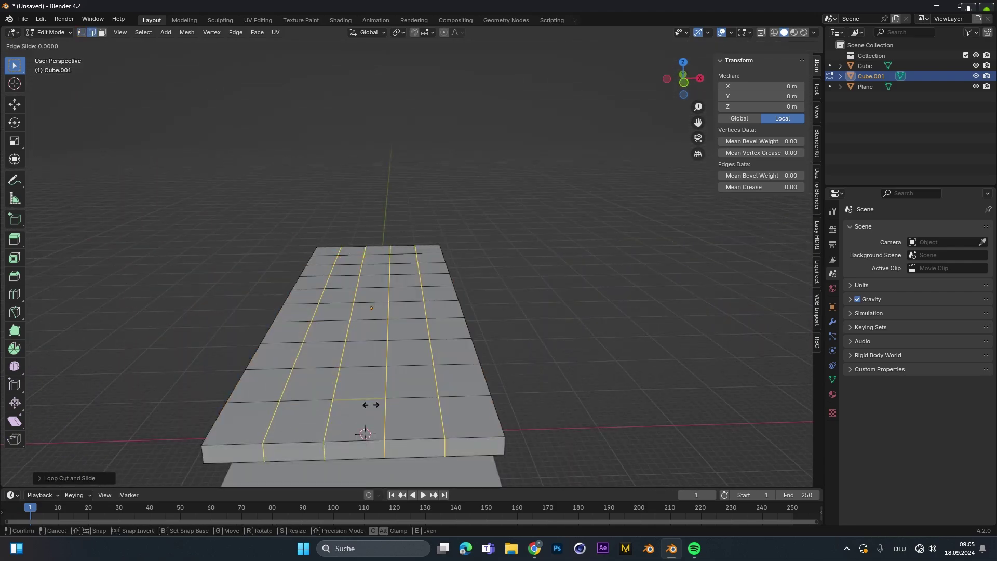
right_click(371, 405)
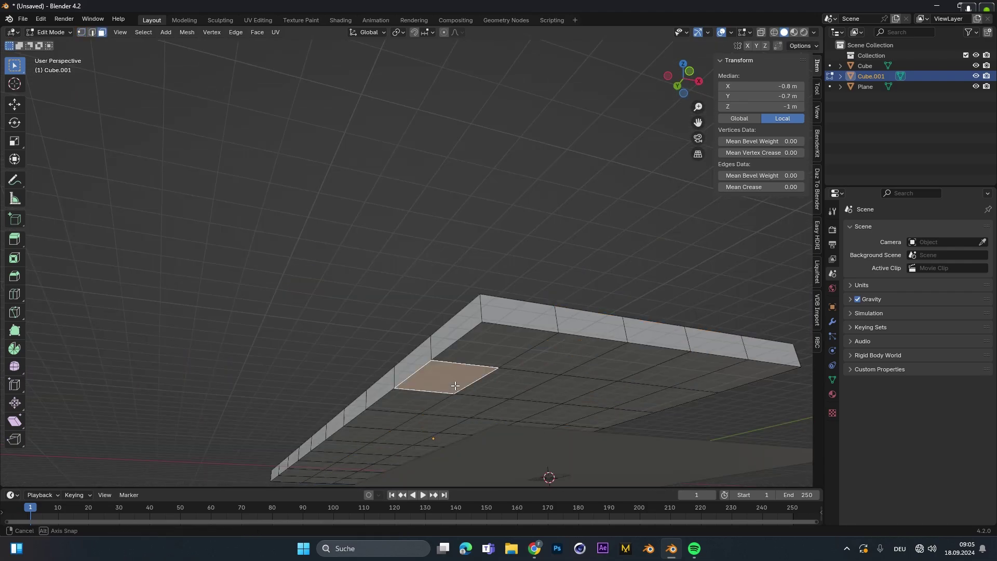
Select alternating faces along one side of the slab's underside and extrude them down about 7.2 m as pillars.
middle_click_drag(454, 387, 617, 323)
left_click(485, 356, "shift")
key("e")
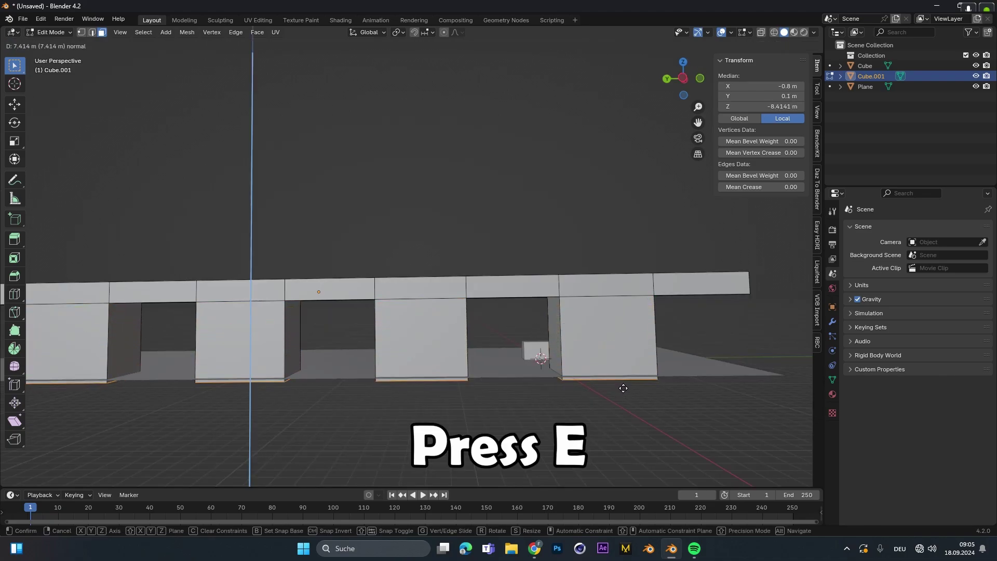
left_click(621, 385)
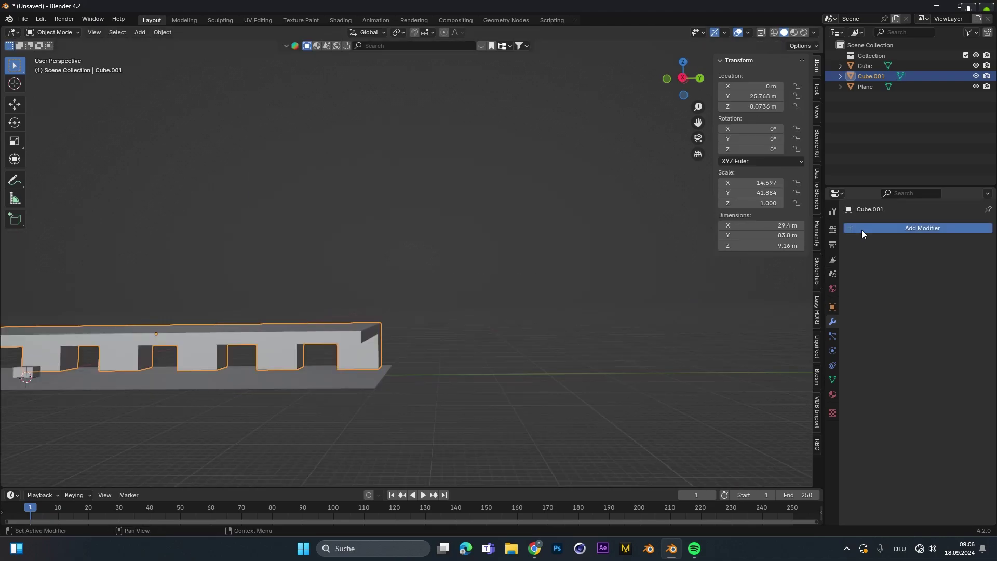
Add an Array modifier to the pillared slab with relative offset X 0 and Y 1.
left_click(862, 229)
type("a")
left_click(821, 250)
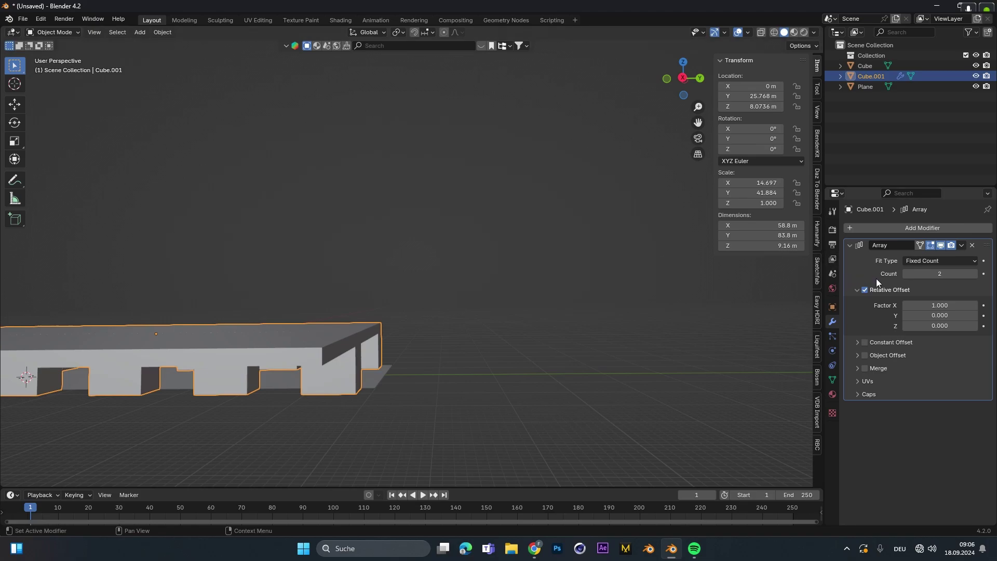
double_click(929, 302)
type("0")
key("Tab")
type("1")
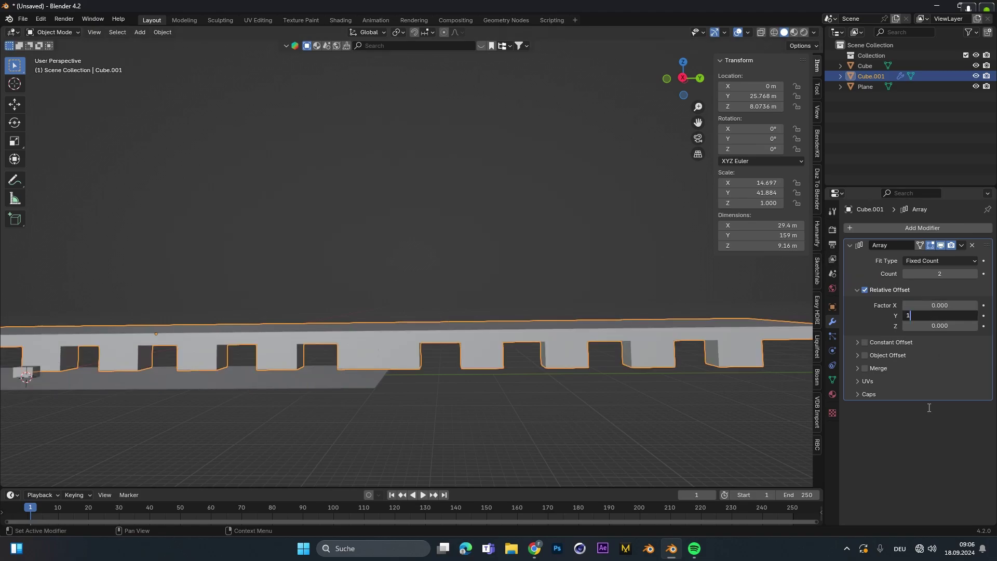
key("Return")
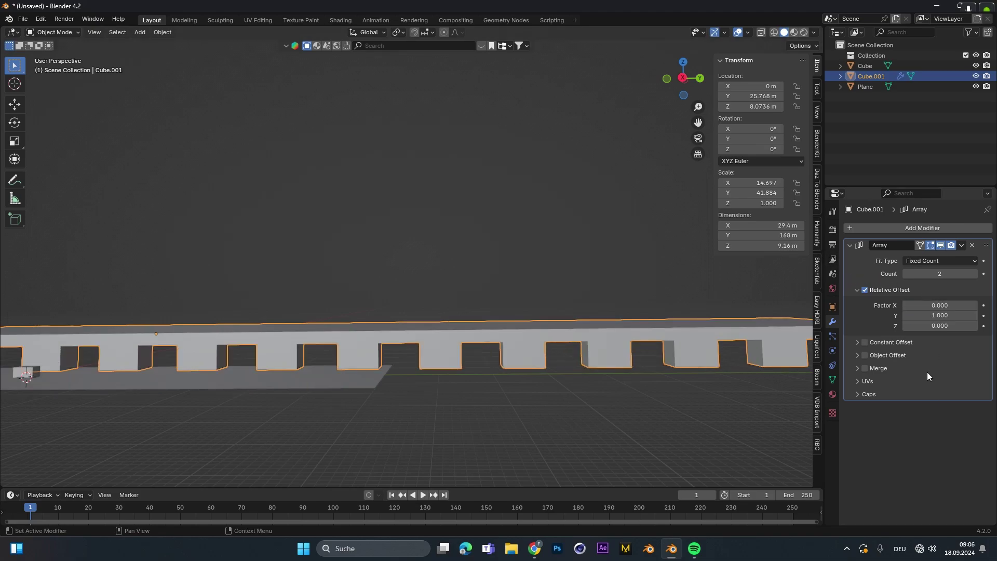
Set the ground plane's Array relative offset to Y 1 and X 0.
double_click(935, 315)
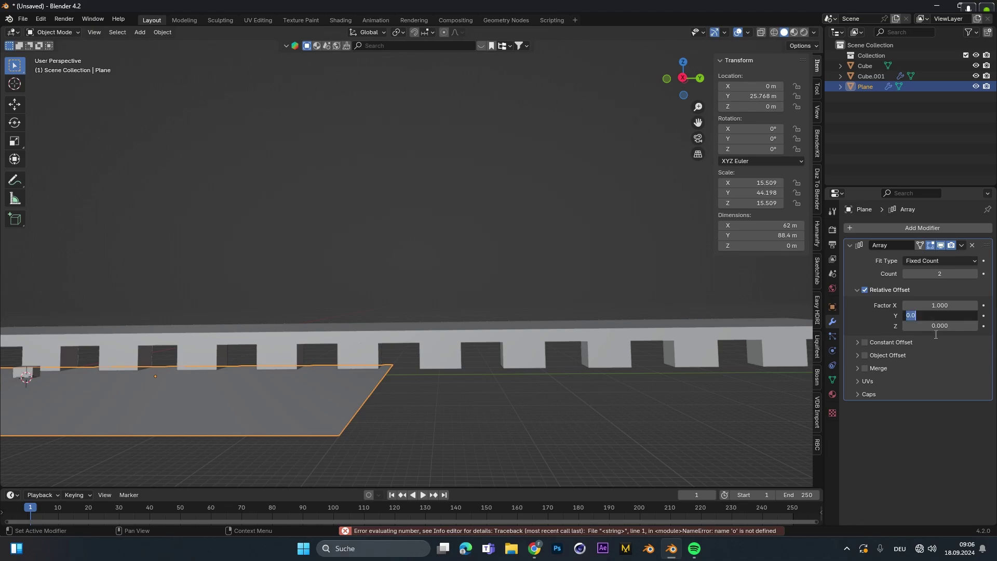
type("1")
key("Return")
double_click(941, 306)
type("0")
key("Return")
Add a camera and align it to a low view looking down the pillared tunnel.
left_click(613, 289)
middle_click_drag(435, 280, 532, 276)
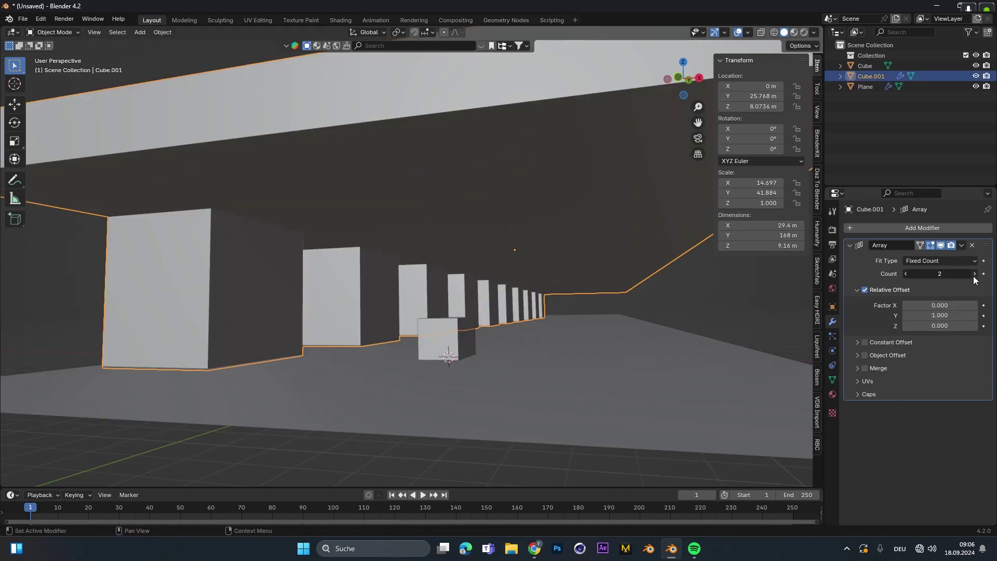
key("alt+a")
key("shift+a")
left_click(447, 472)
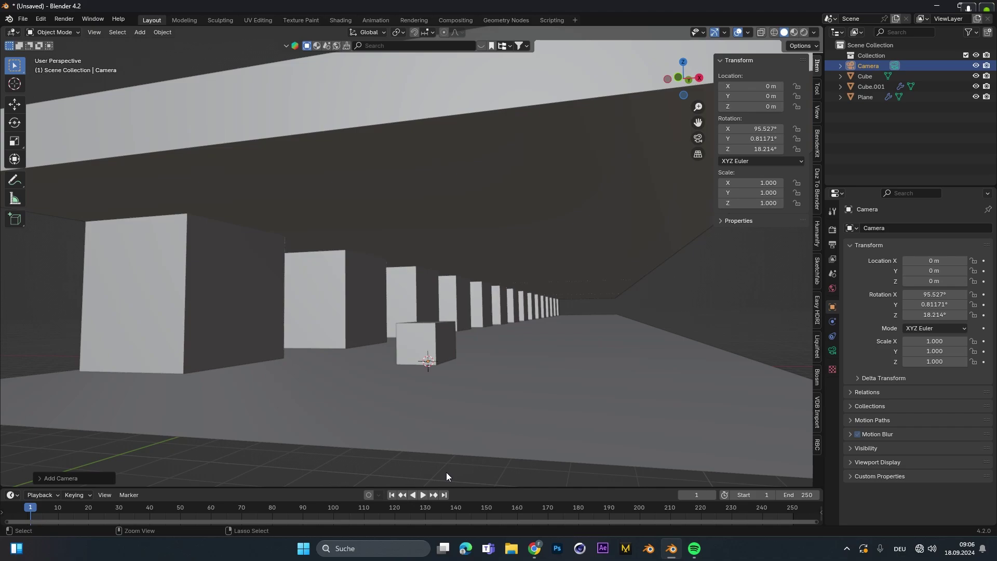
key("ctrl+alt+KP_0")
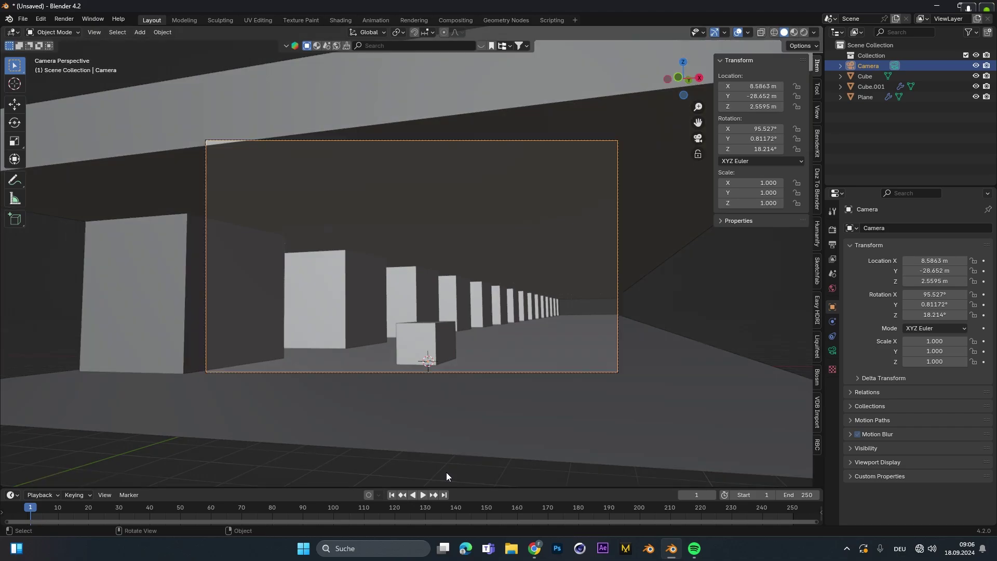
Lock the camera to the view and reframe it closer to the small cube inside the tunnel.
left_click(817, 112)
left_click(779, 202)
middle_click_drag(457, 332, 460, 317, "shift")
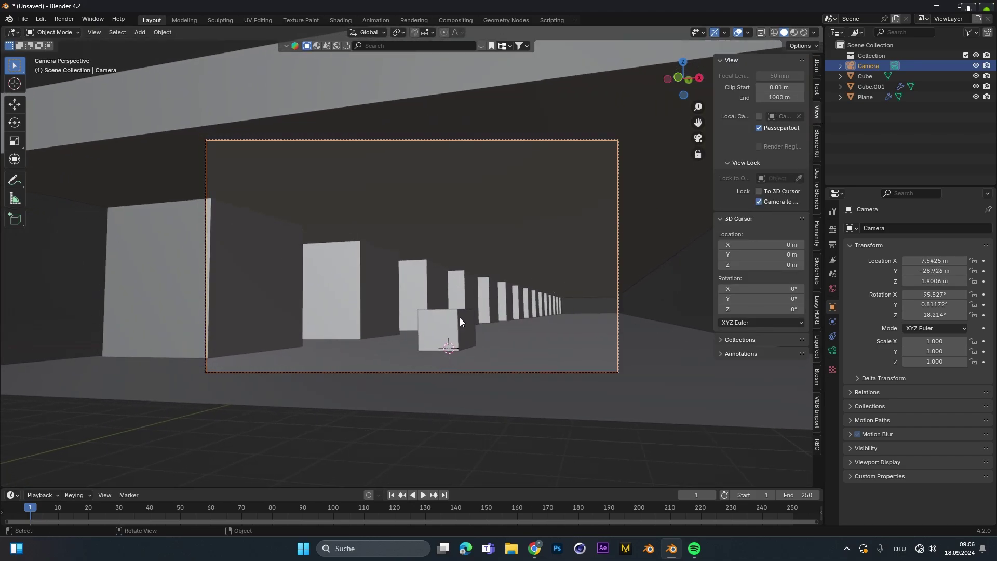
scroll(459, 317, "up", 5)
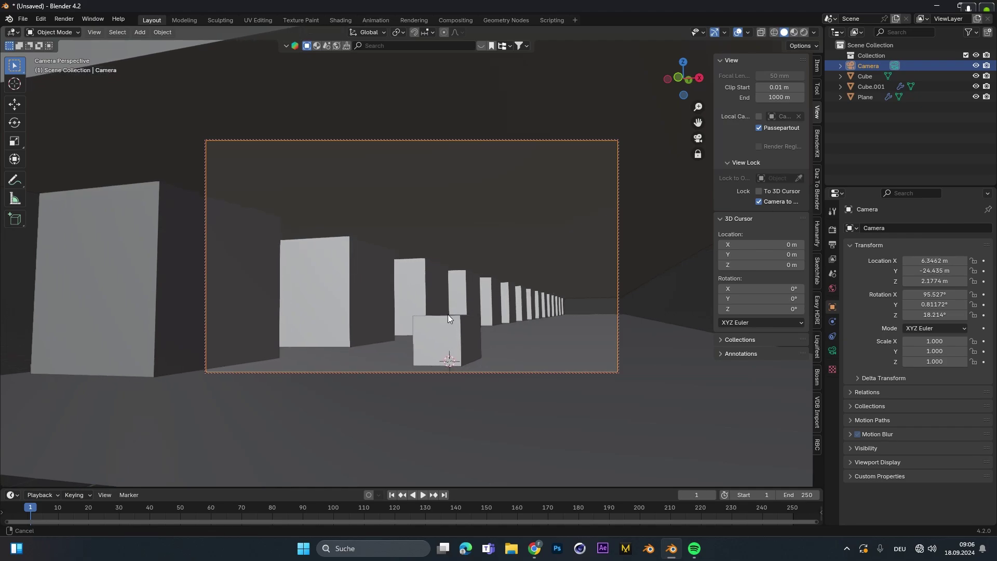
mouse_move(454, 314)
middle_mouse_down("shift")
mouse_move(466, 314)
mouse_move(450, 296)
middle_mouse_up("shift")
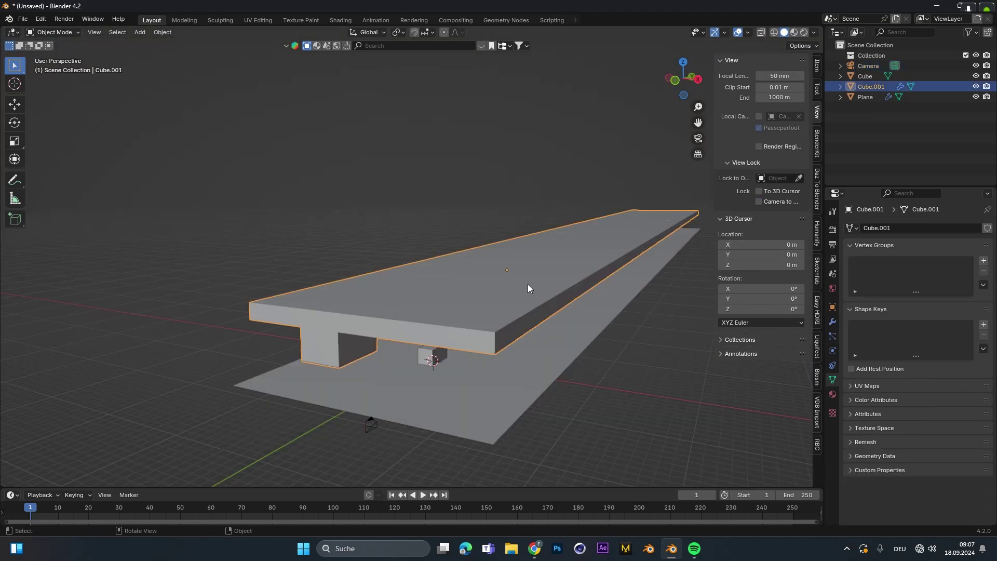
Enter Edit Mode on the tunnel slab and try to select the underside face row along its open side.
key("Tab")
mouse_move(530, 287)
middle_mouse_down()
mouse_move(479, 287)
mouse_move(494, 303)
mouse_move(490, 282)
mouse_move(548, 276)
mouse_move(531, 279)
middle_mouse_up()
left_click(434, 306)
middle_click_drag(615, 356, 592, 354)
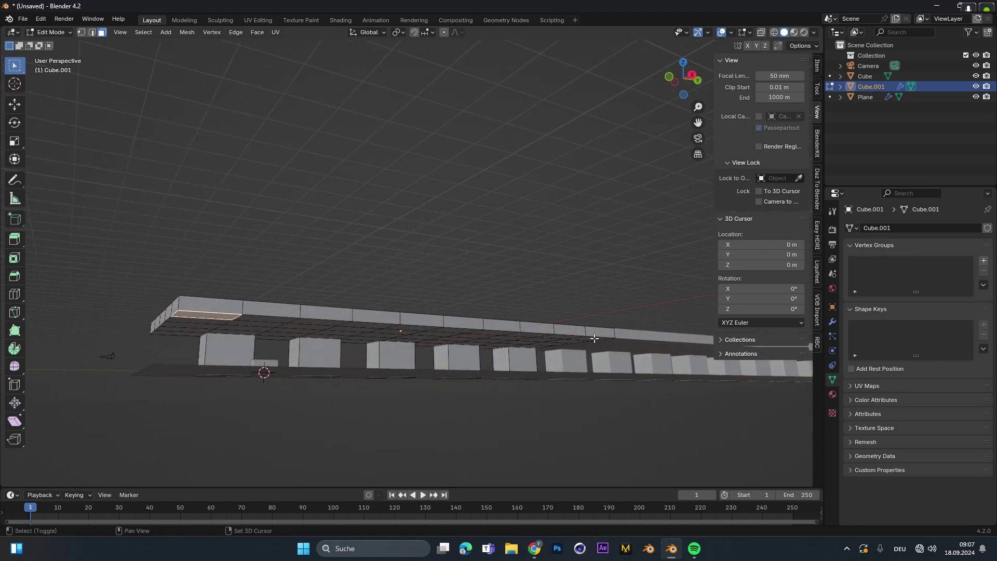
left_click(595, 338, "shift")
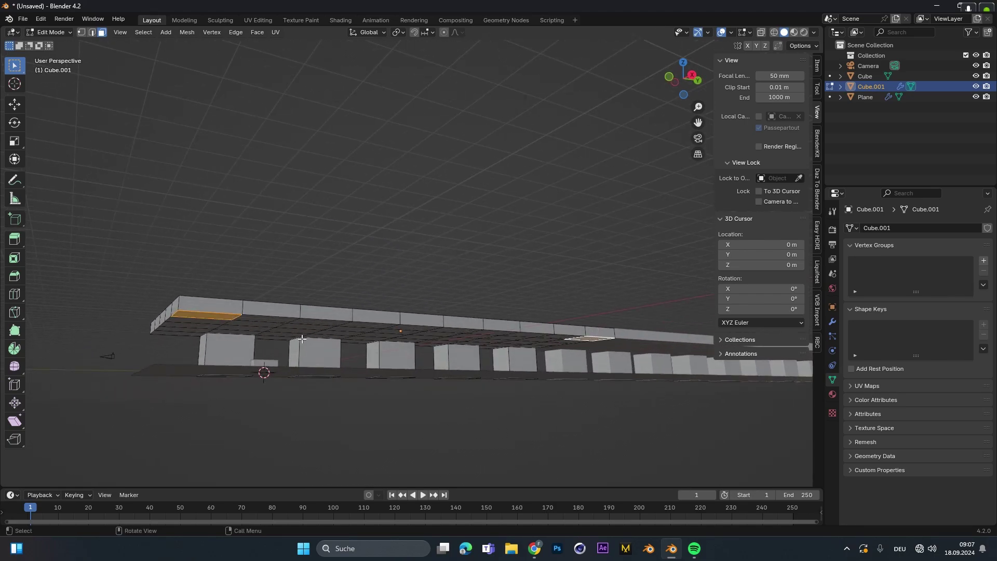
left_click(231, 318)
left_click(592, 338, "ctrl")
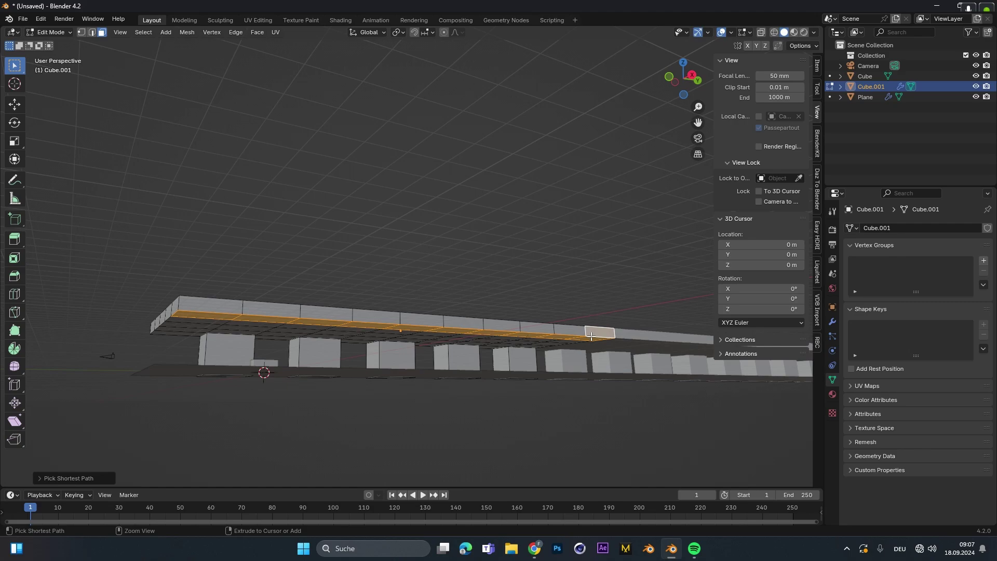
Select the underside face row along the slab's open side, extrude it down about 7.1 m as a wall, and return to Object Mode.
middle_click_drag(599, 352, 592, 349)
left_click(588, 339)
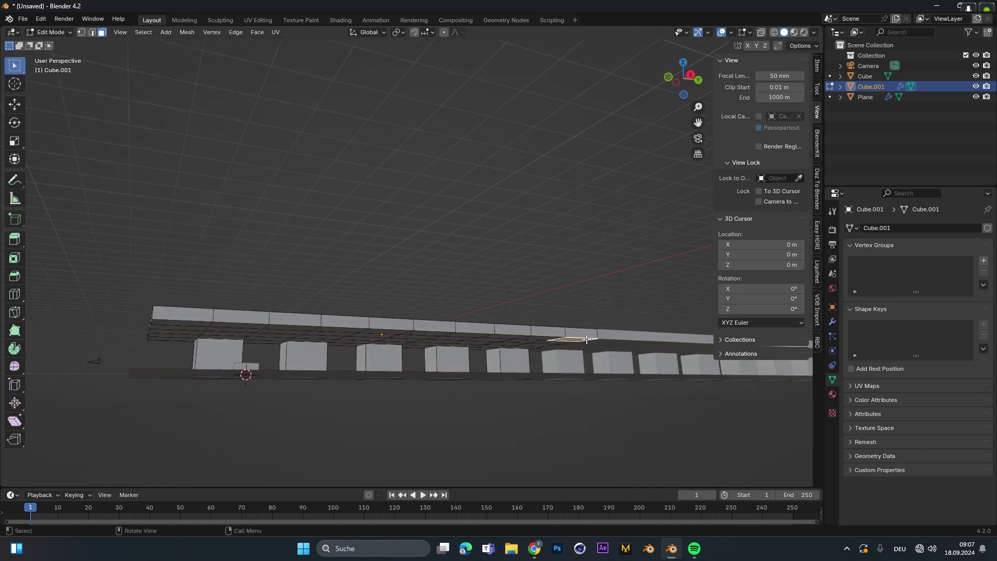
left_click(205, 325, "ctrl")
middle_click_drag(209, 325, 535, 349)
key("e")
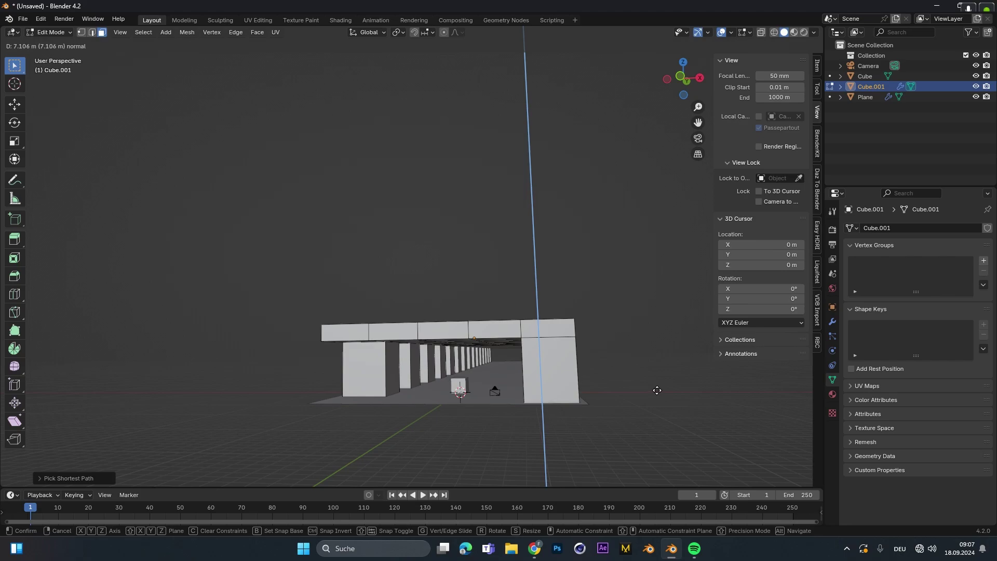
left_click(656, 390)
right_click(631, 376)
key("Escape")
key("Tab")
Scale the new cube at the tunnel's far end on X and Z only, making a broad end wall.
middle_click_drag(621, 290, 575, 326)
scroll(574, 326, "up", 3)
scroll(574, 326, "up", 3)
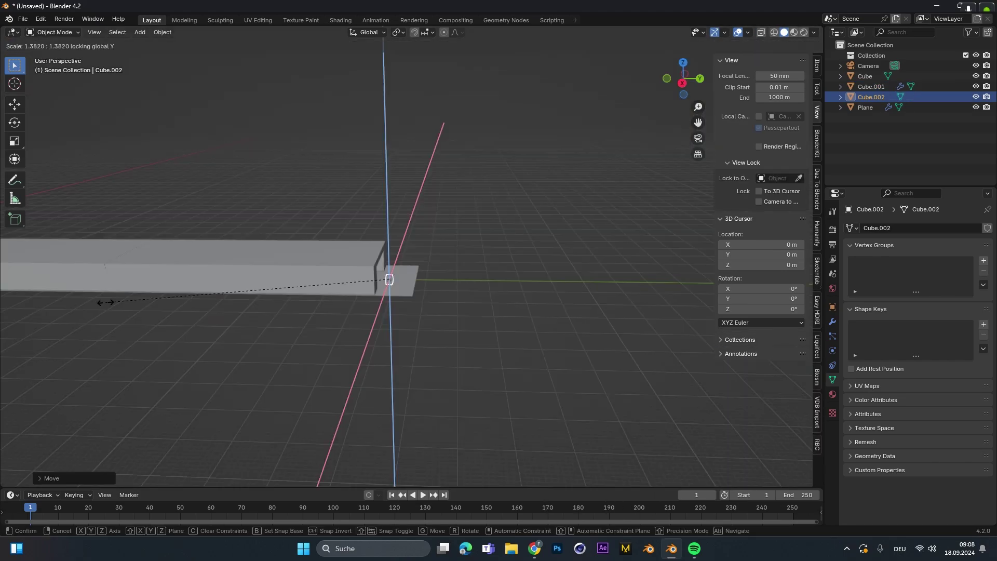
left_click(750, 43)
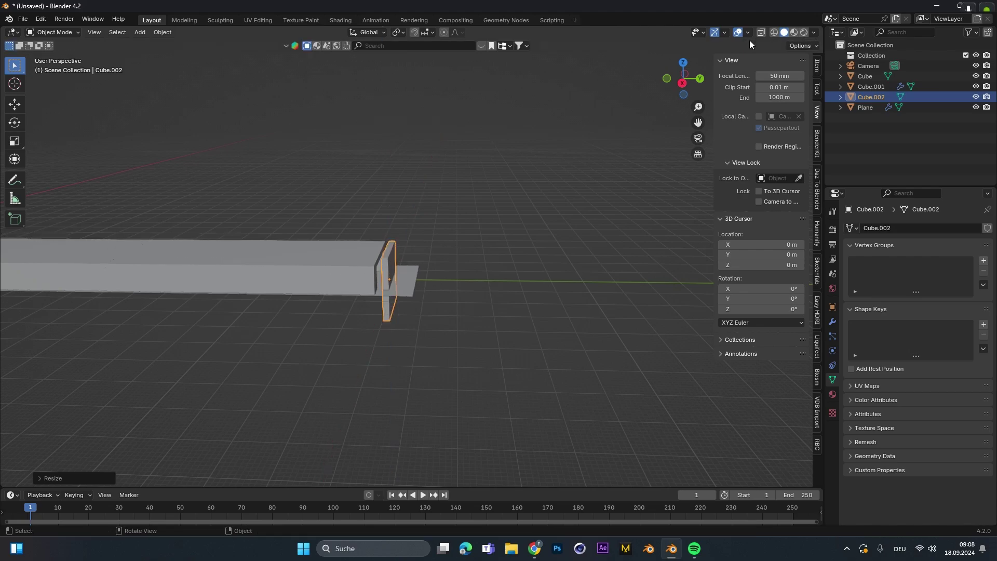
Adjust the end wall along Y and position it against the tunnel's far end.
middle_click_drag(401, 320, 541, 281)
scroll(481, 294, "up", 4)
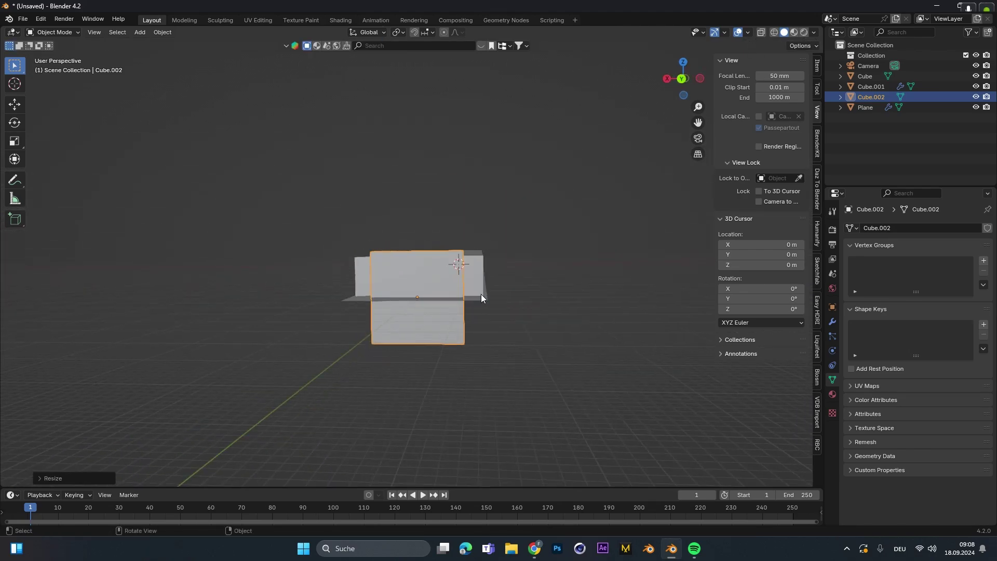
key("s")
key("y")
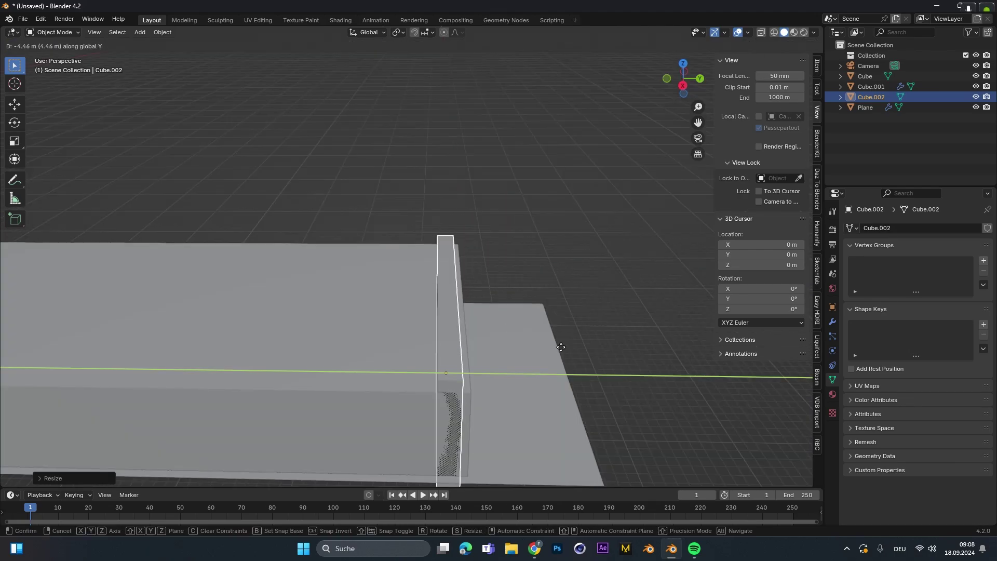
left_click(581, 356)
Select the matching upper and lower faces of one roof segment in the Wall mesh and bridge them into an opening.
left_click(538, 231)
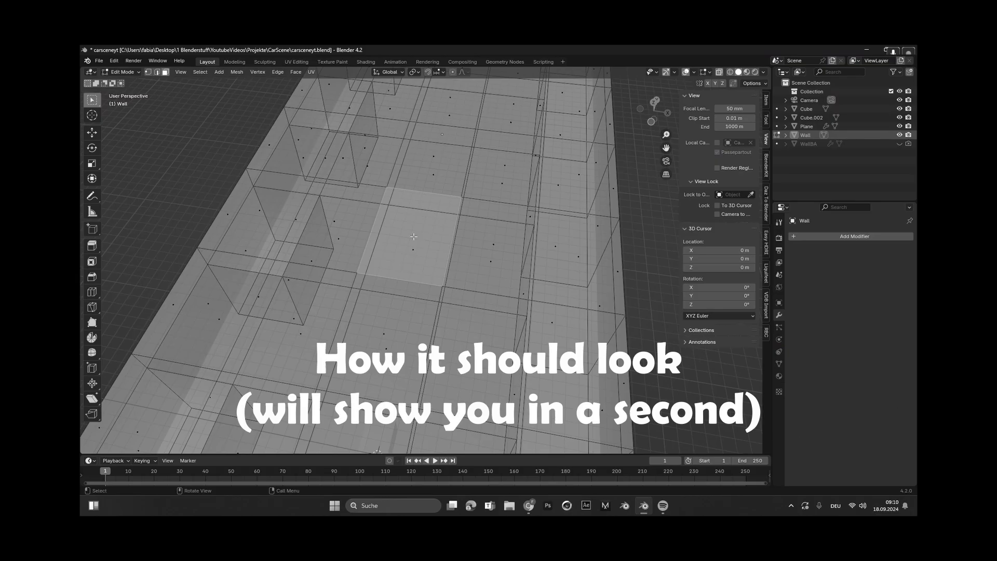
left_click(414, 253)
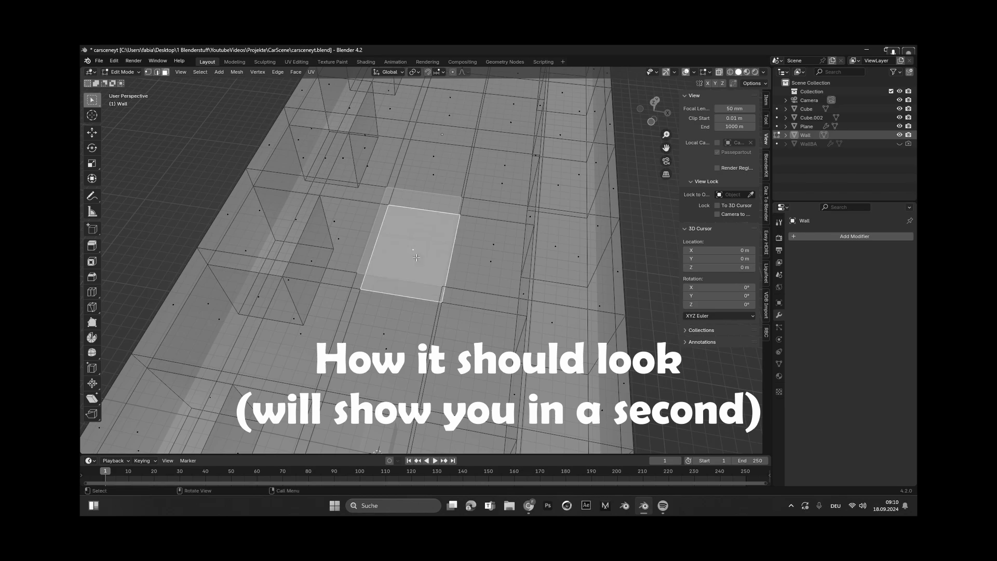
right_click(414, 252)
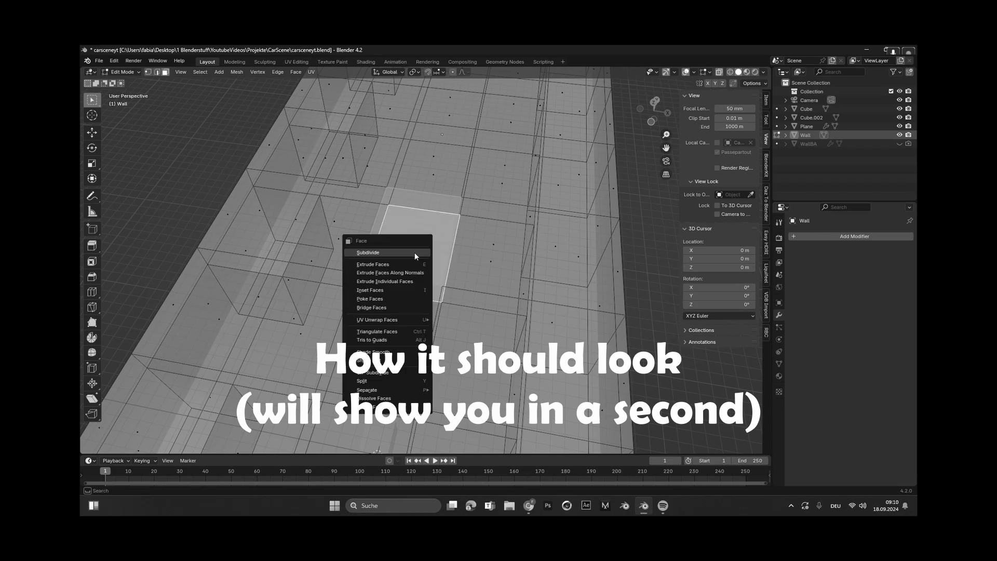
left_click(393, 306)
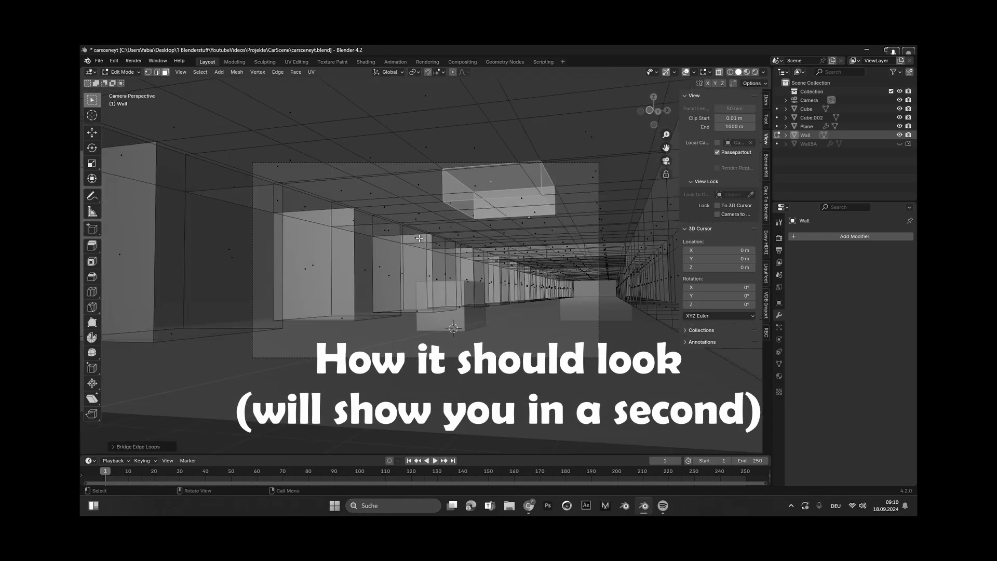
Turn off X-ray display and return to Object Mode to review the finished roof opening from the camera.
left_click(719, 72)
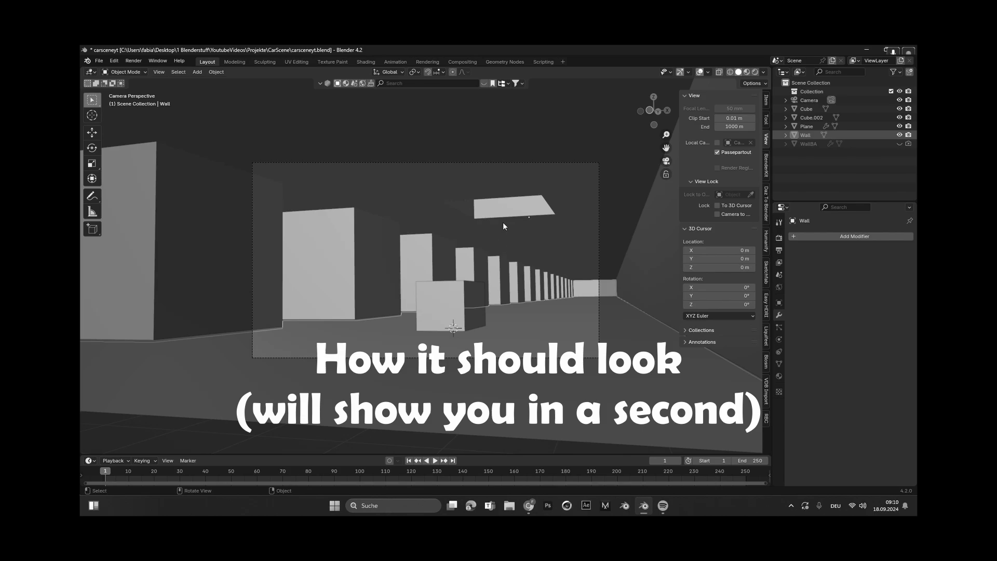
left_click_drag(457, 311, 495, 309)
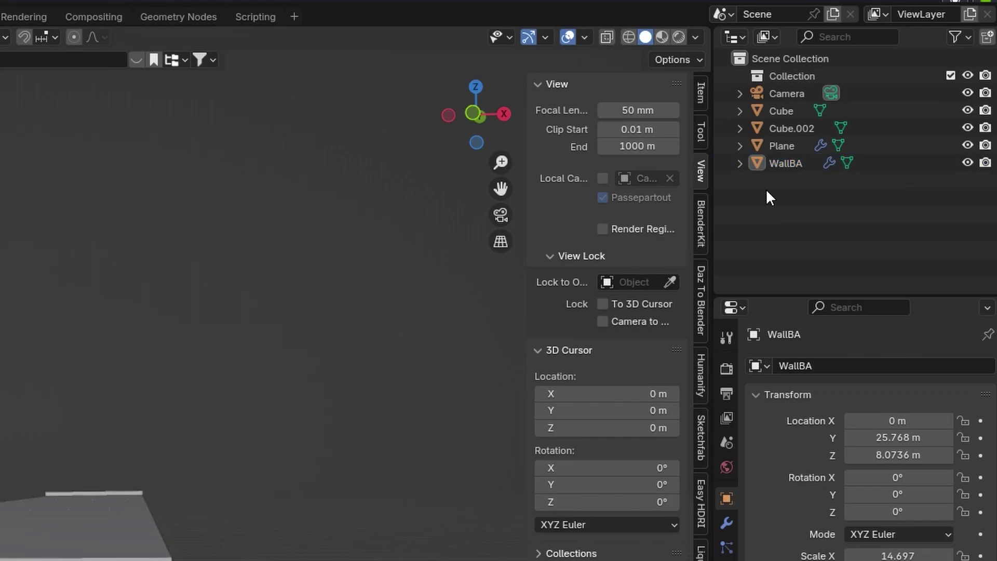
Duplicate the WallBA object and select its copy.
left_click(757, 162)
left_click(757, 147)
left_click(757, 164)
key("ctrl+c")
key("ctrl+v")
left_click(762, 179)
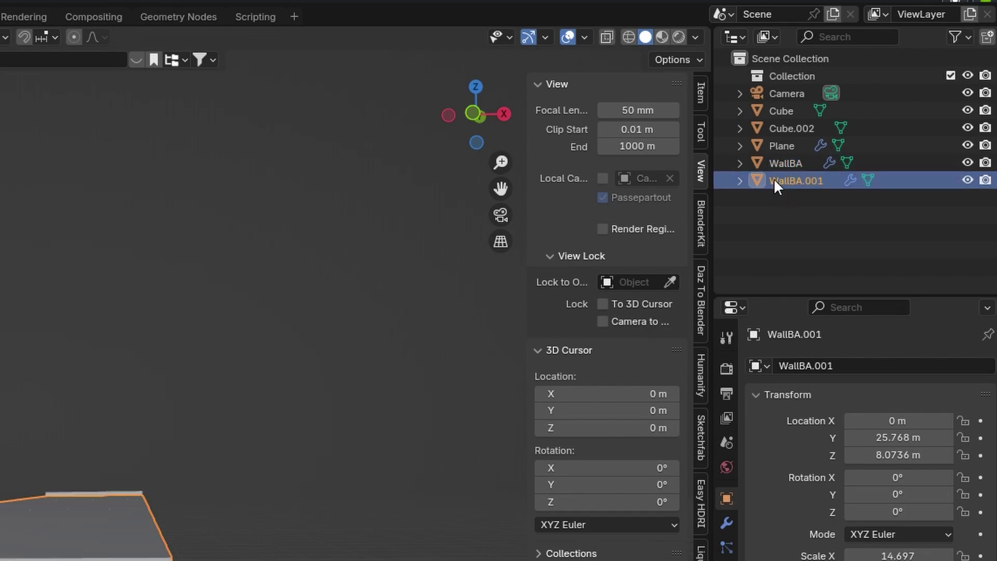
Rename the copy as Wall and hide the original WallBA in both the viewport and renders.
double_click(774, 179)
type("W")
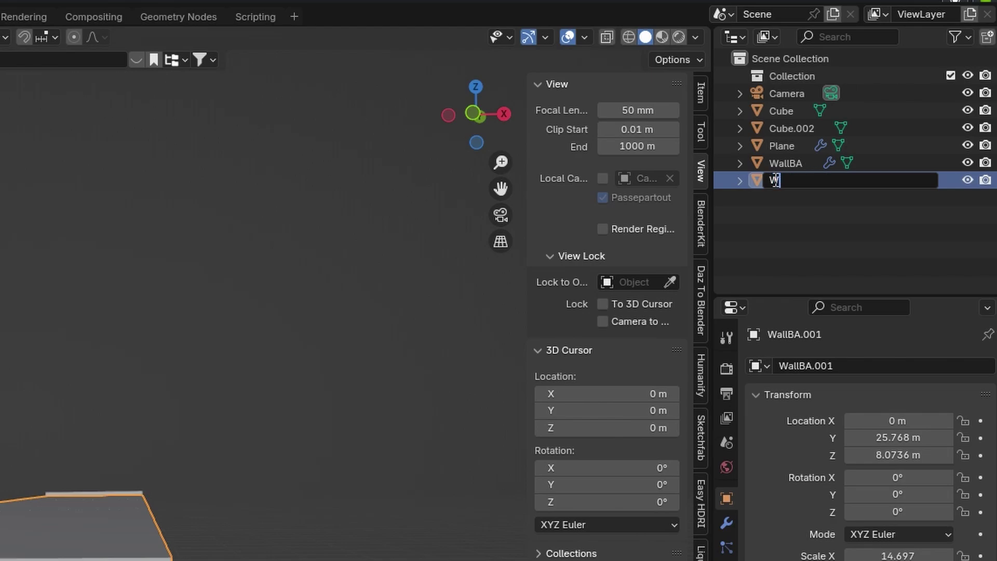
type("all")
key("Return")
left_click(968, 180)
left_click(985, 181)
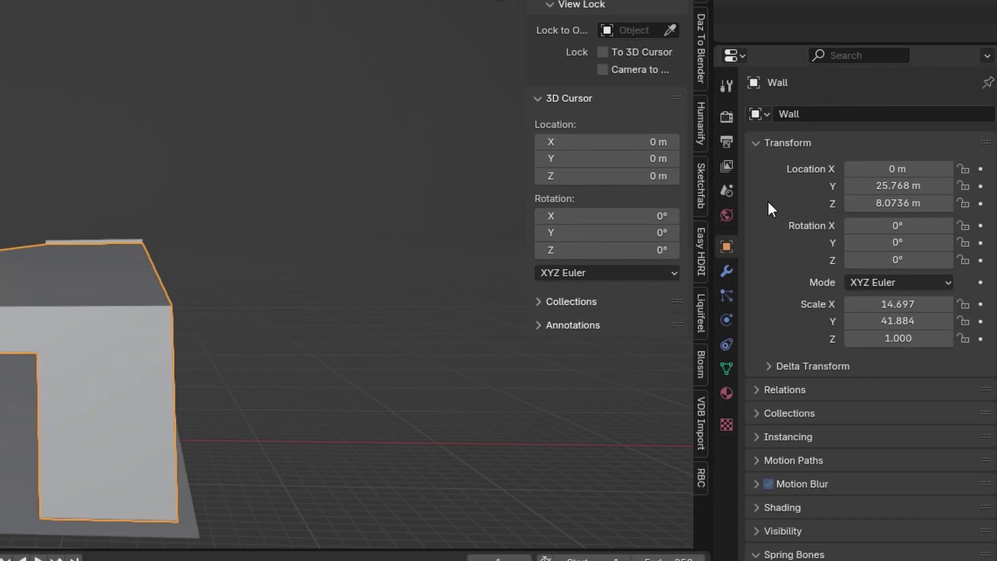
Apply the Array modifier on the Wall object.
left_click(726, 271)
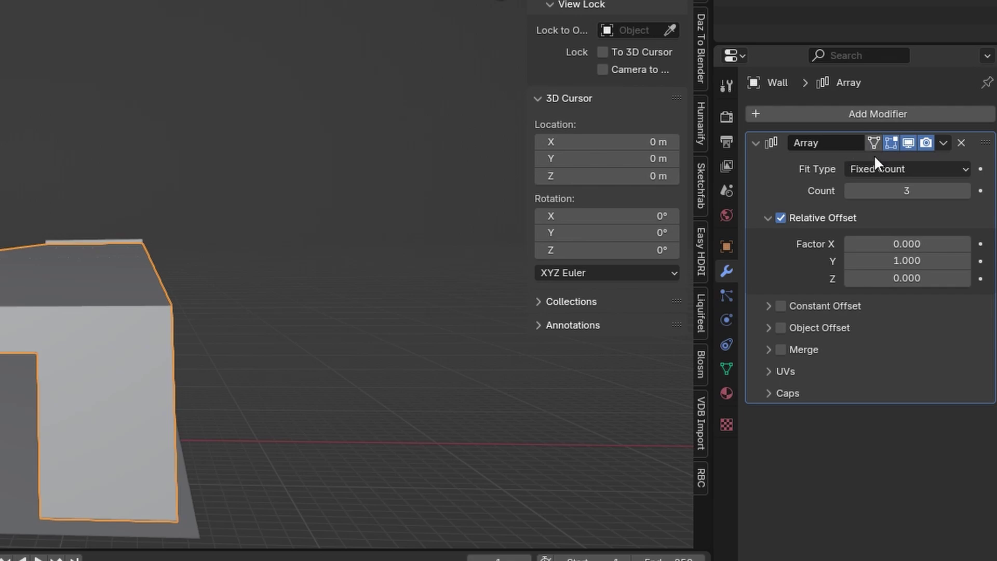
left_click(943, 143)
left_click(892, 162)
In Edit Mode on Wall, use the camera view to pick the ceiling face above the cube for the roof opening.
scroll(79, 214, "up", 1)
middle_click_drag(79, 214, 80, 270)
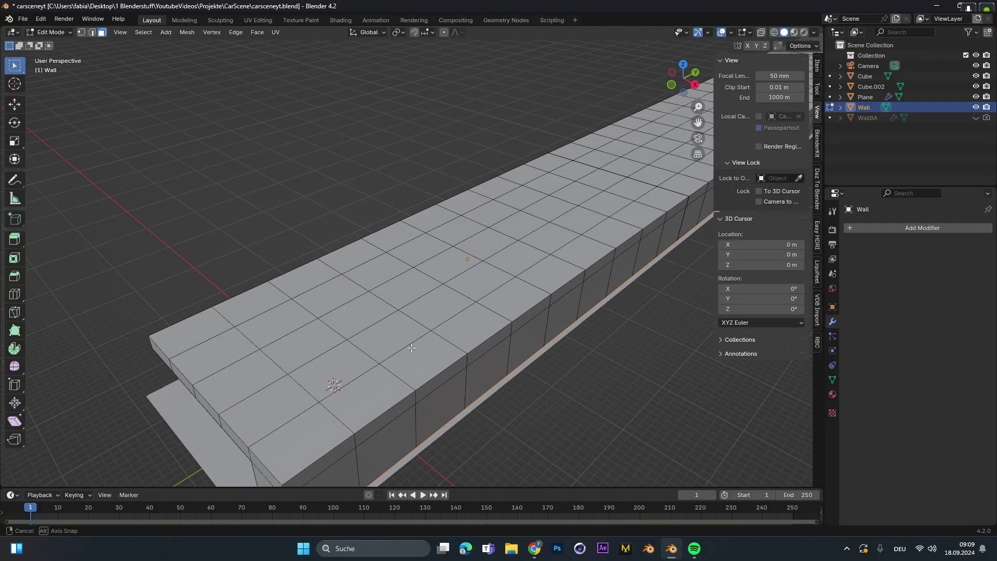
middle_click_drag(420, 358, 478, 291)
key("KP_0")
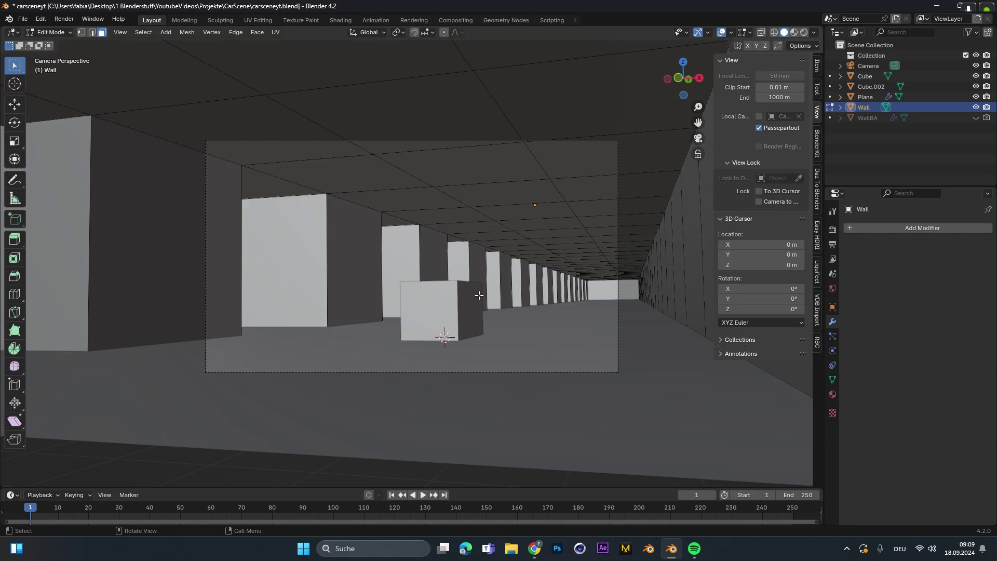
left_click(458, 194)
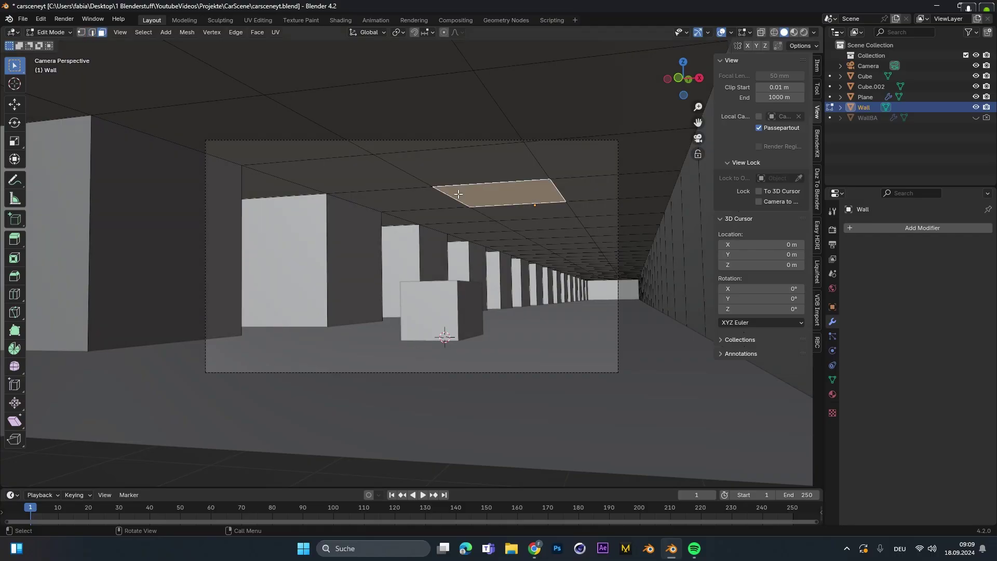
middle_click_drag(458, 194, 462, 262)
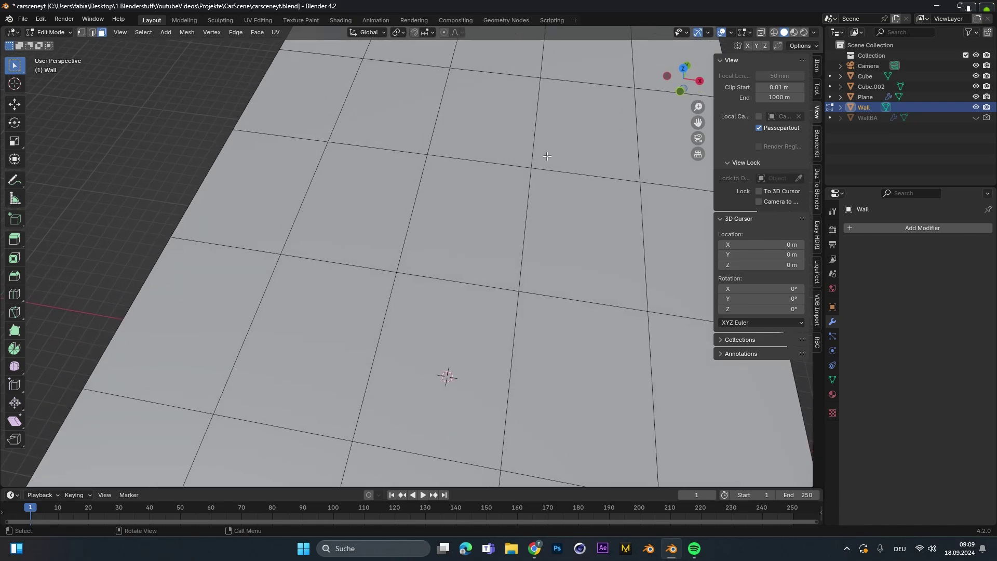
Turn on X-ray, select the roof segment's matching upper and lower faces, and bridge them into an opening.
left_click(760, 31)
middle_click_drag(563, 164, 467, 270, "shift")
left_click(398, 228)
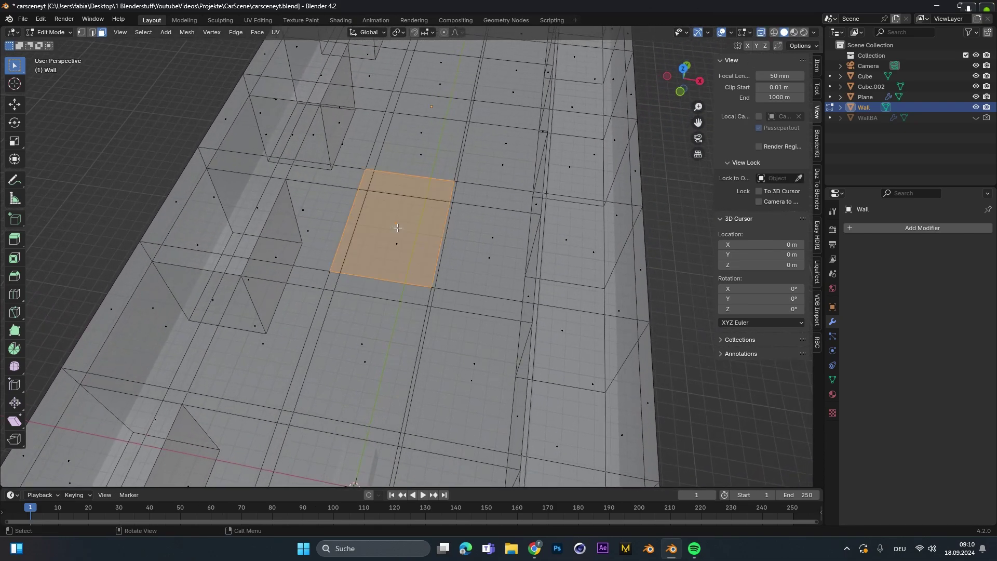
left_click(398, 249, "shift")
key("ctrl+f")
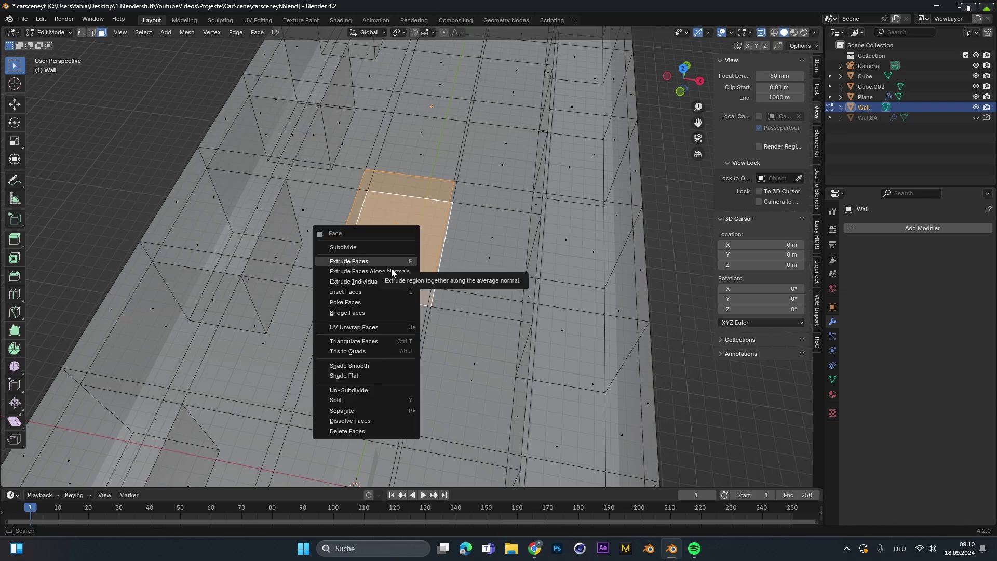
left_click(374, 312)
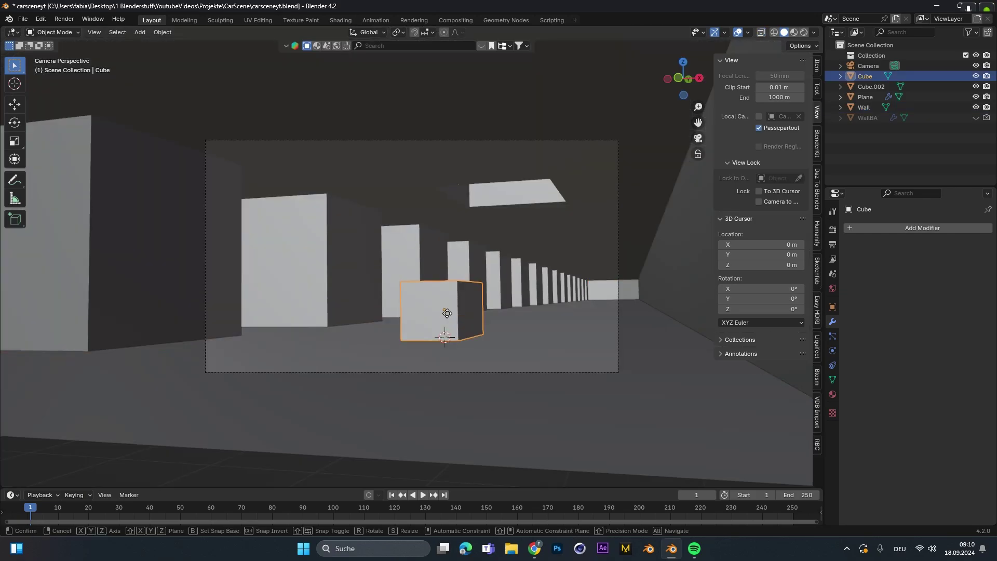
Move the placeholder cube about 9.3 m along Y, deeper into the tunnel.
key("g")
key("x")
key("y")
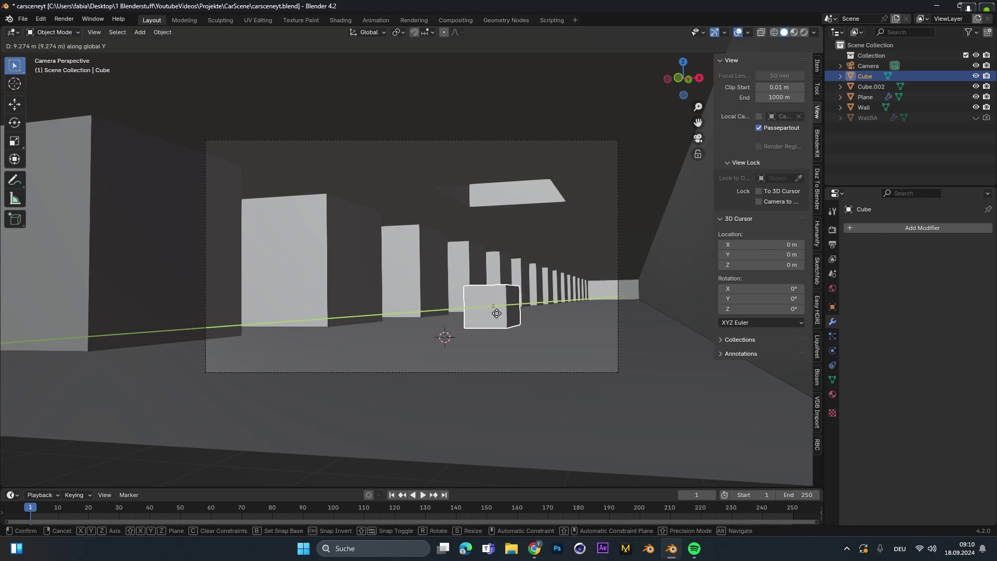
left_click(495, 313)
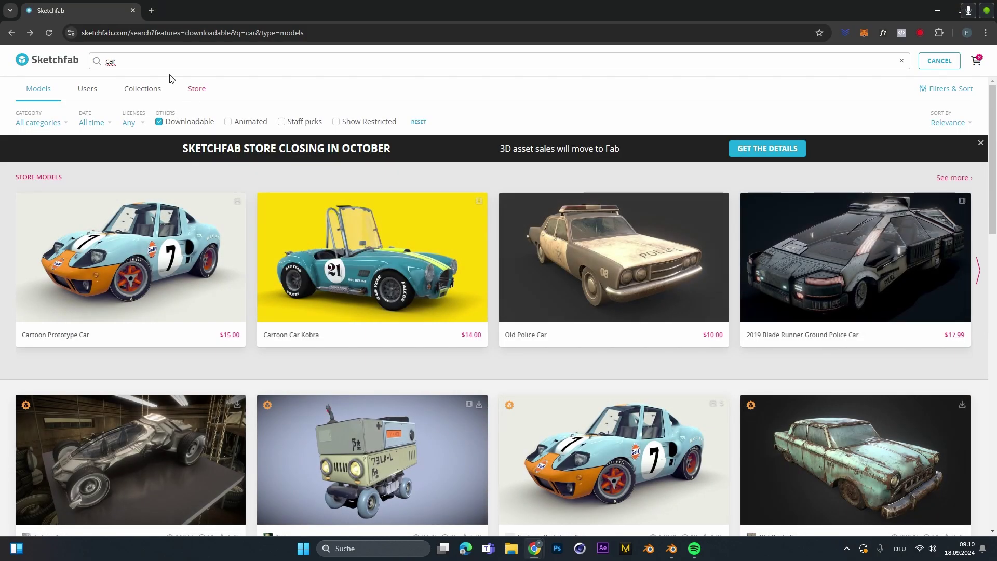
Switch to Sketchfab in the browser and limit the car model search to downloadable models.
key("BackSpace")
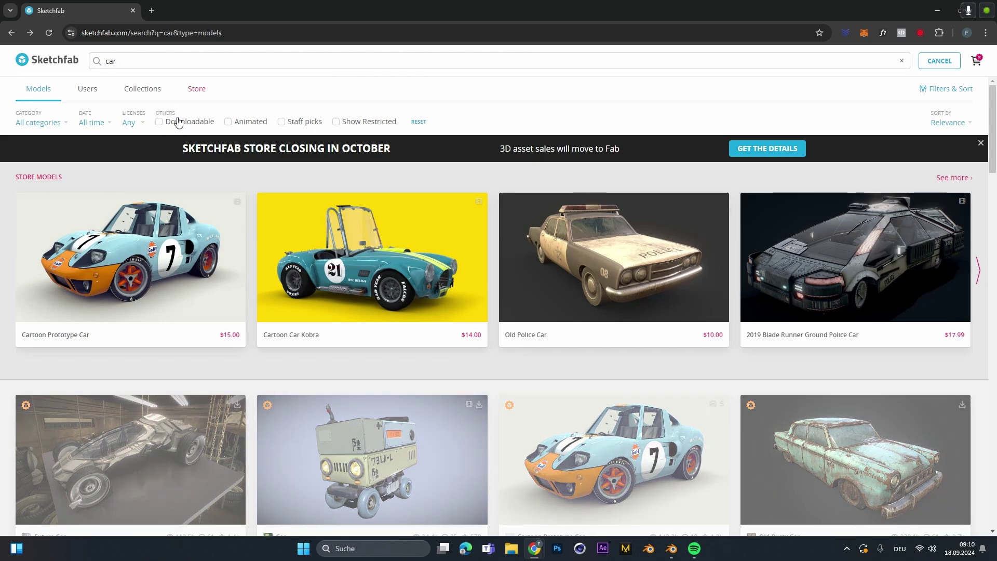
left_click(239, 123)
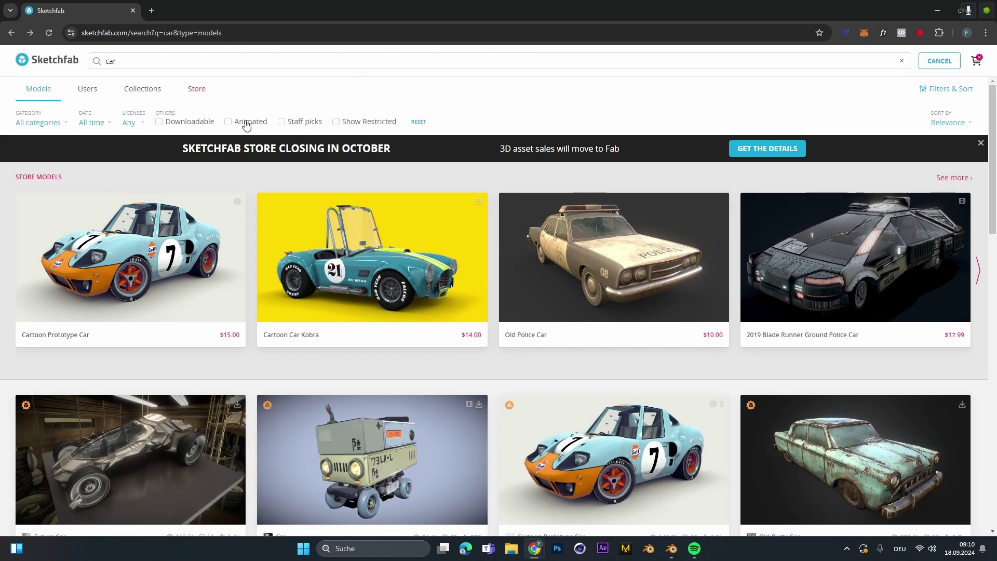
left_click(184, 124)
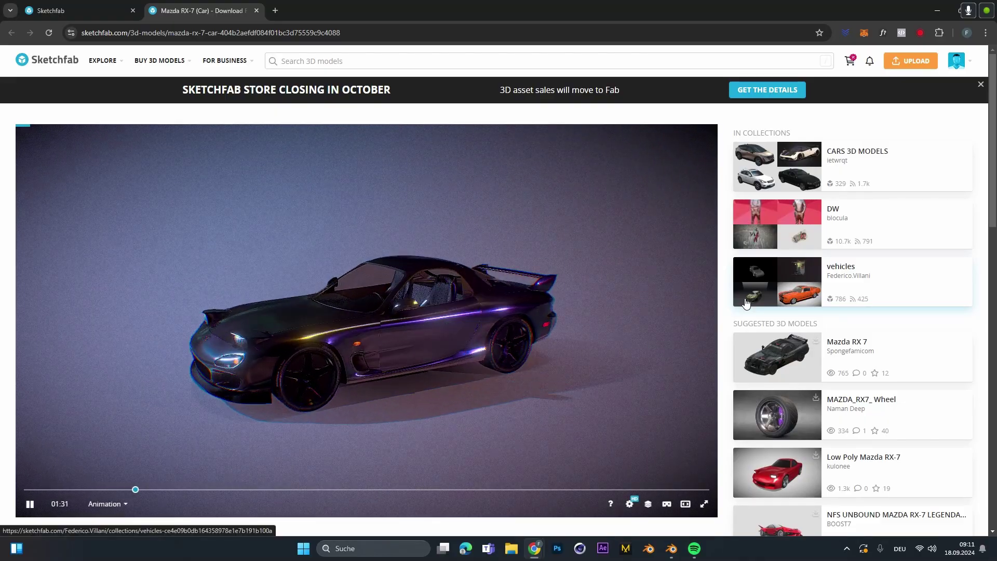
Inspect the Mazda RX-7 (Car) model, copy its page address, and switch back to Blender.
left_click_drag(631, 297, 467, 308)
scroll(386, 333, "down", 3)
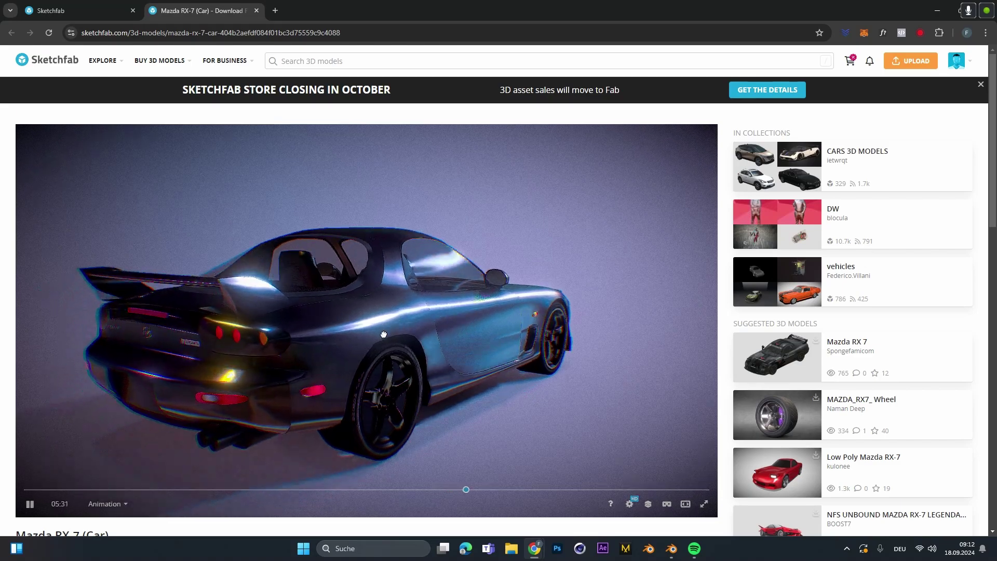
scroll(312, 208, "down", 2)
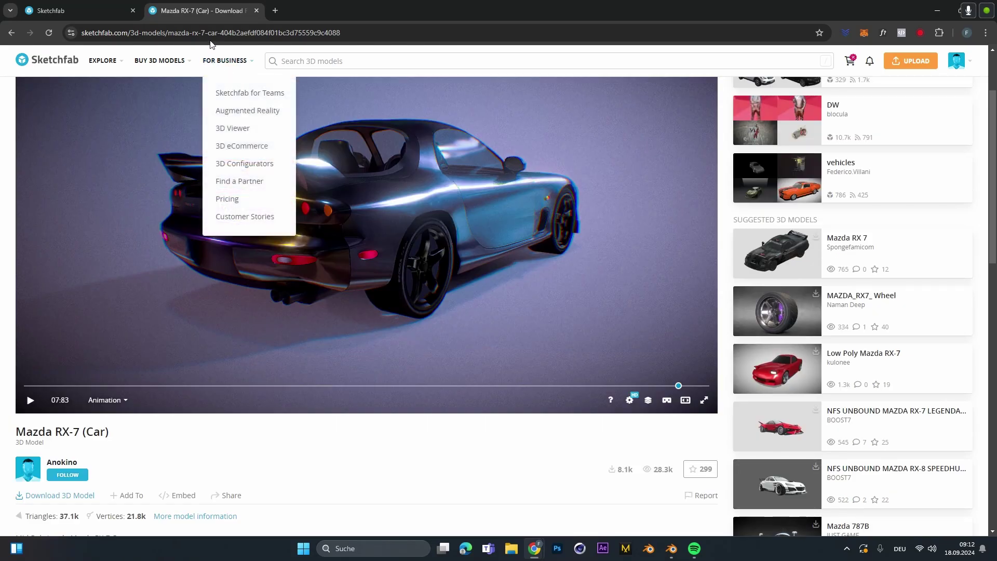
left_click(206, 33)
left_click(933, 6)
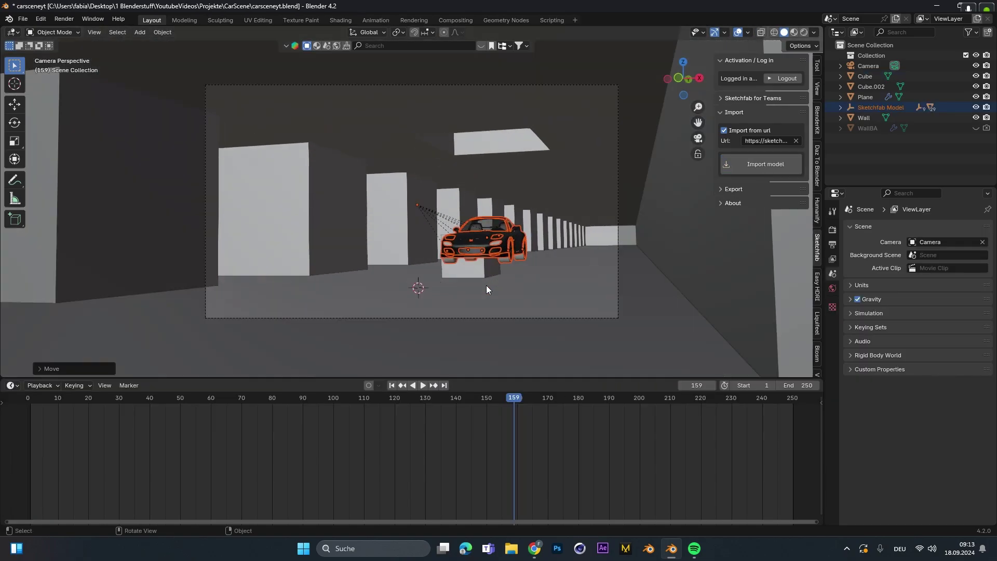
Reposition the imported Mazda model, lowering it into the placeholder cube near the tunnel floor.
key("g")
key("x")
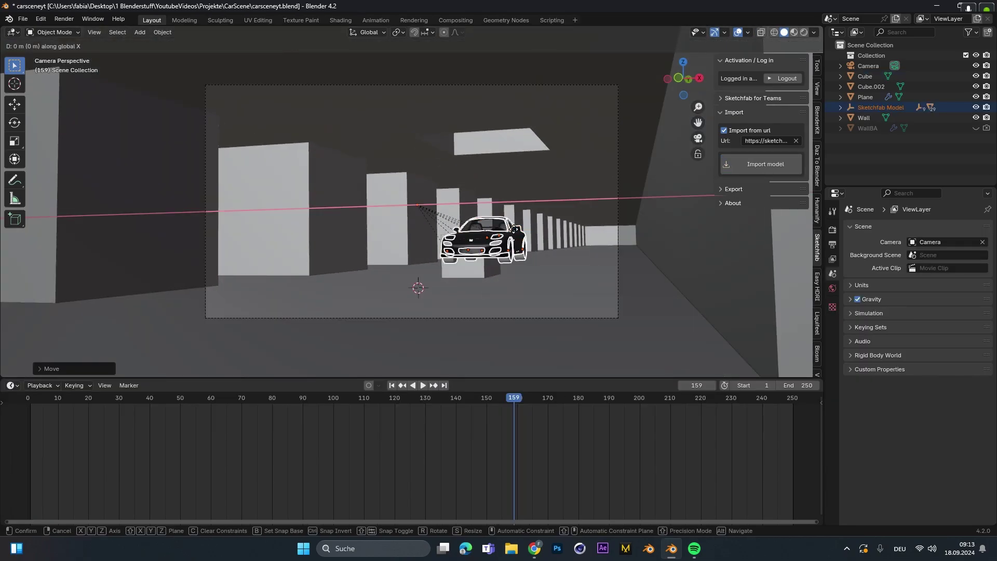
key("z")
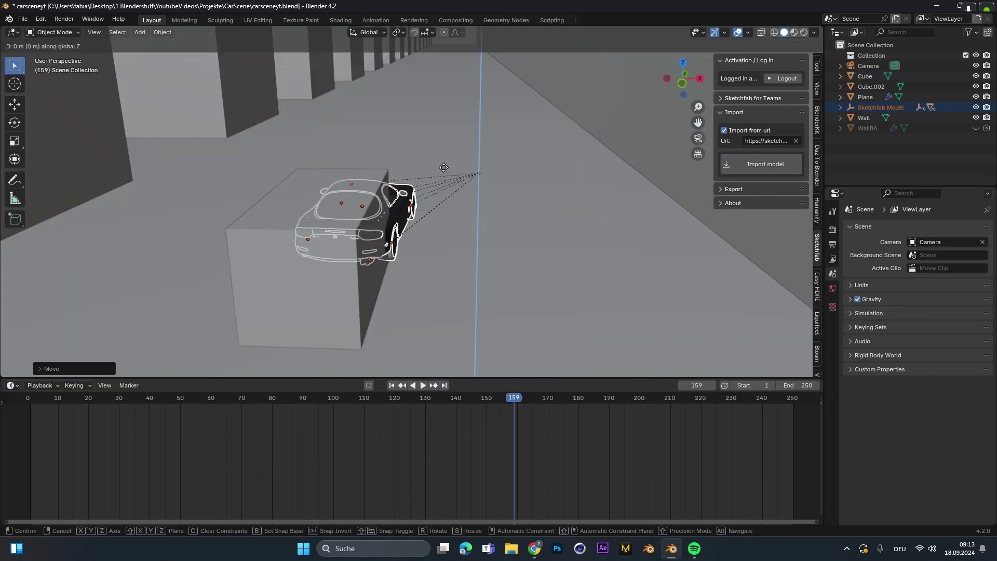
key("x")
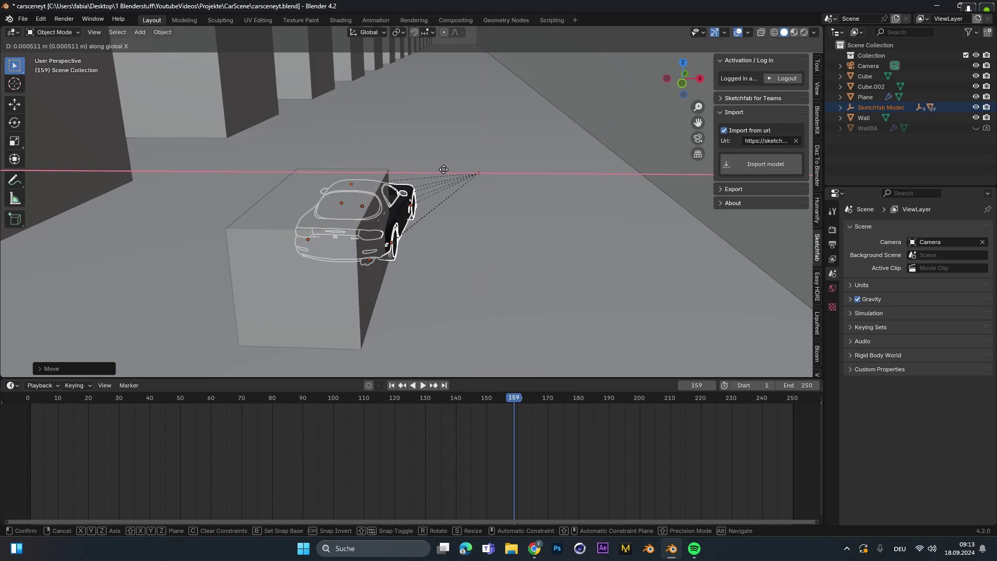
key("y")
left_click(424, 217)
Remove the placeholder cube and save the scene, returning to the camera view.
left_click(355, 203)
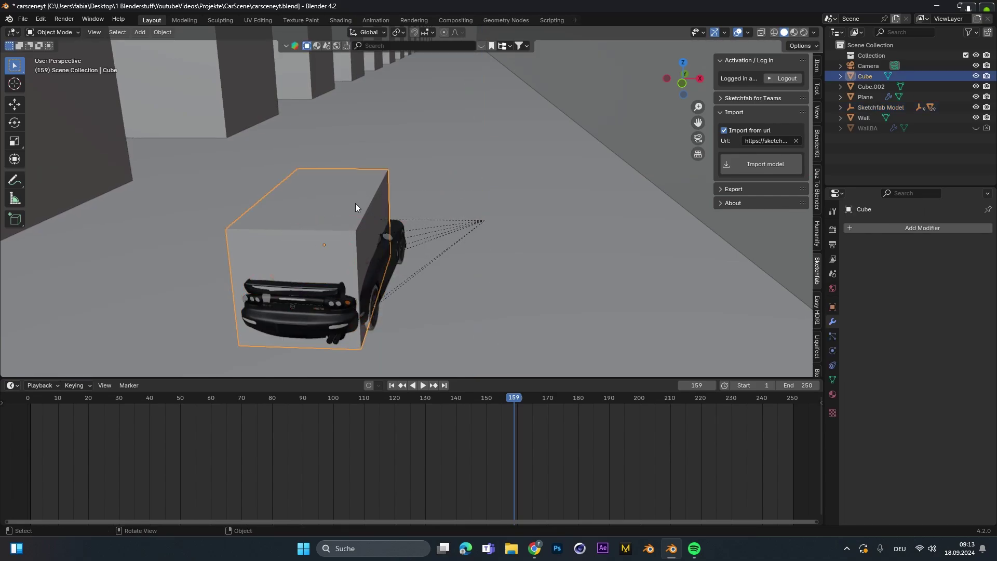
key("ctrl+z")
key("ctrl+s")
key("KP_0")
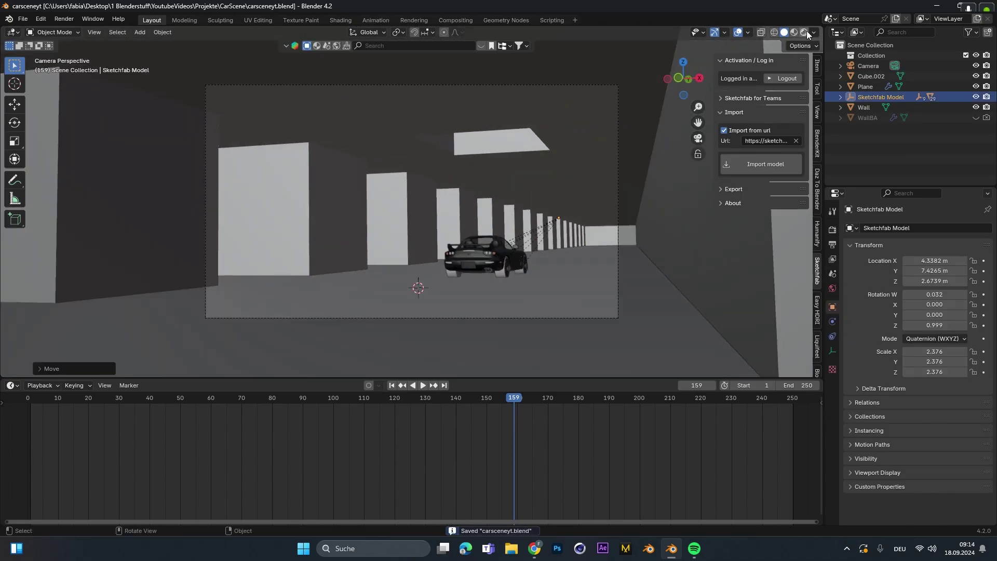
Show the viewport in rendered shading and set the colour management view transform to AgX.
left_click(805, 32)
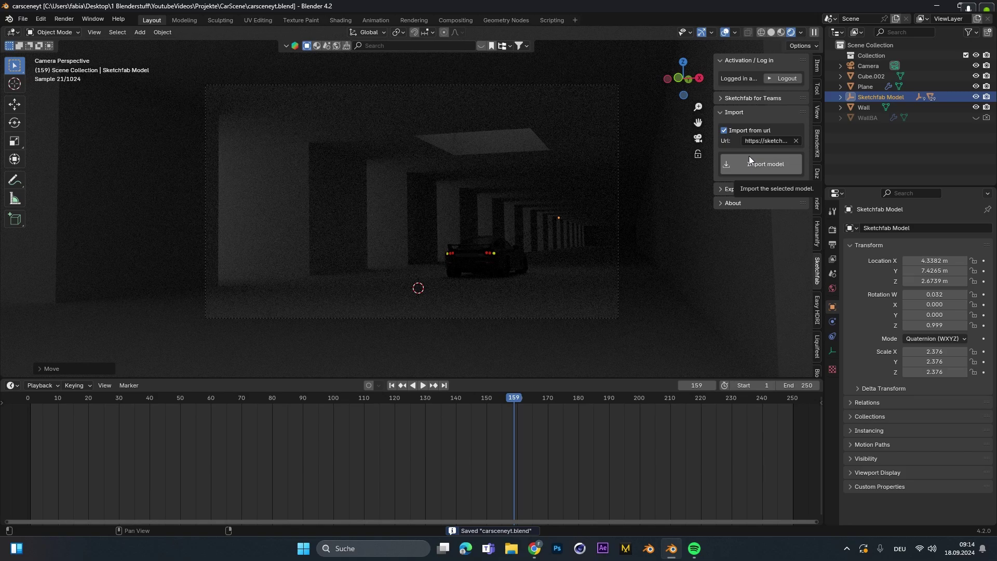
left_click(833, 229)
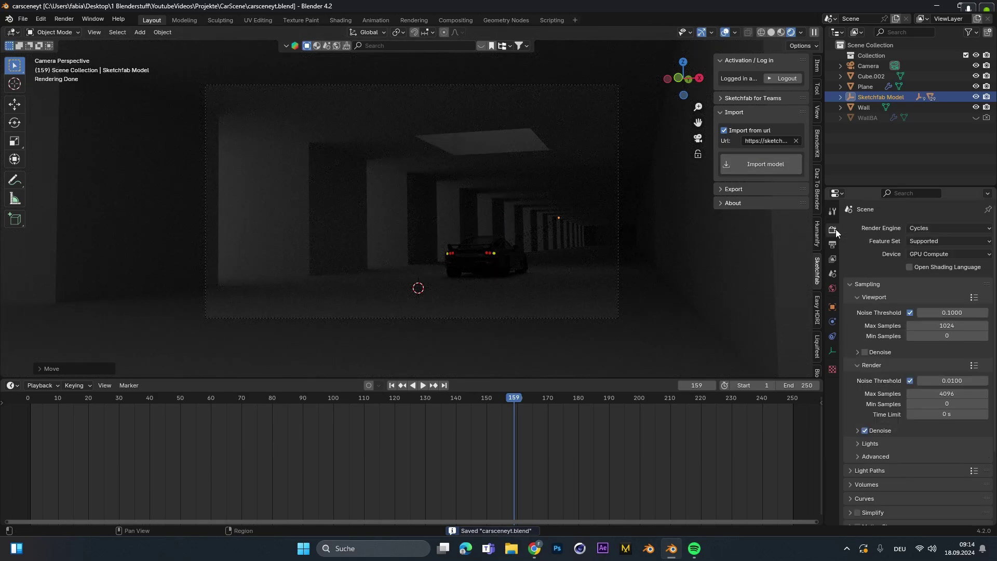
scroll(915, 229, "down", 5)
left_click(887, 516)
scroll(889, 499, "down", 4)
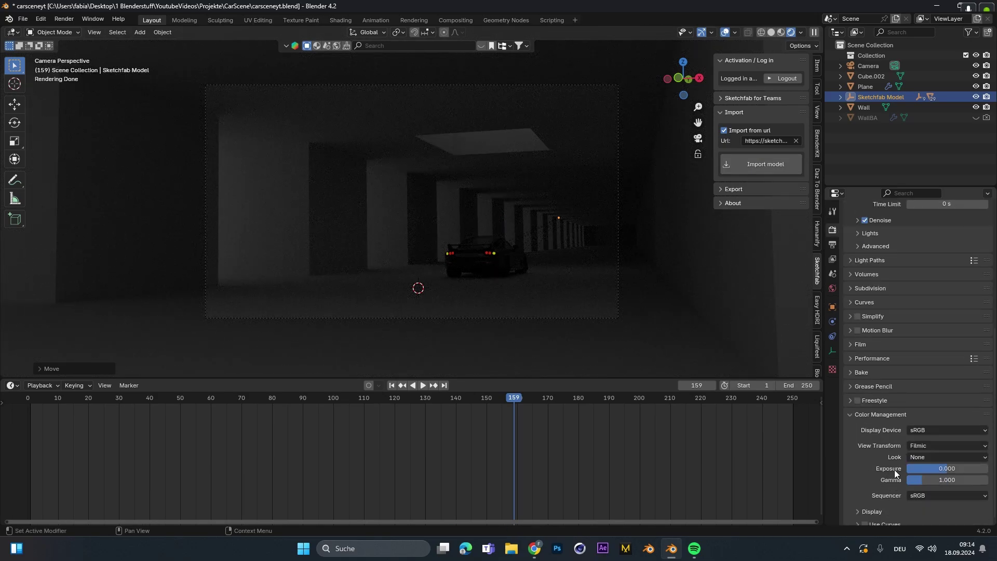
left_click(922, 445)
left_click(914, 480)
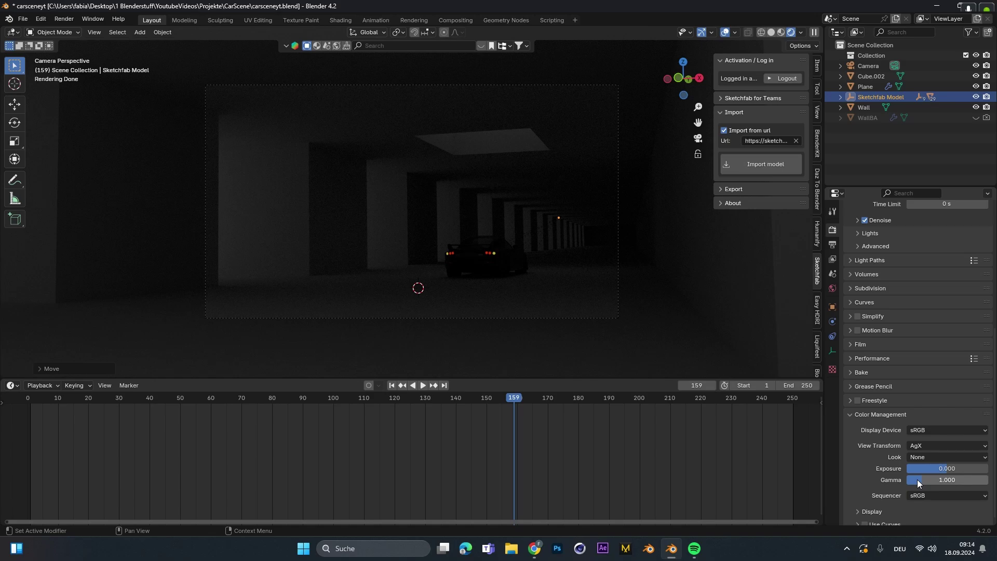
Add an area light and move it outside the tunnel beside the pillared openings.
middle_click_drag(502, 174, 468, 156)
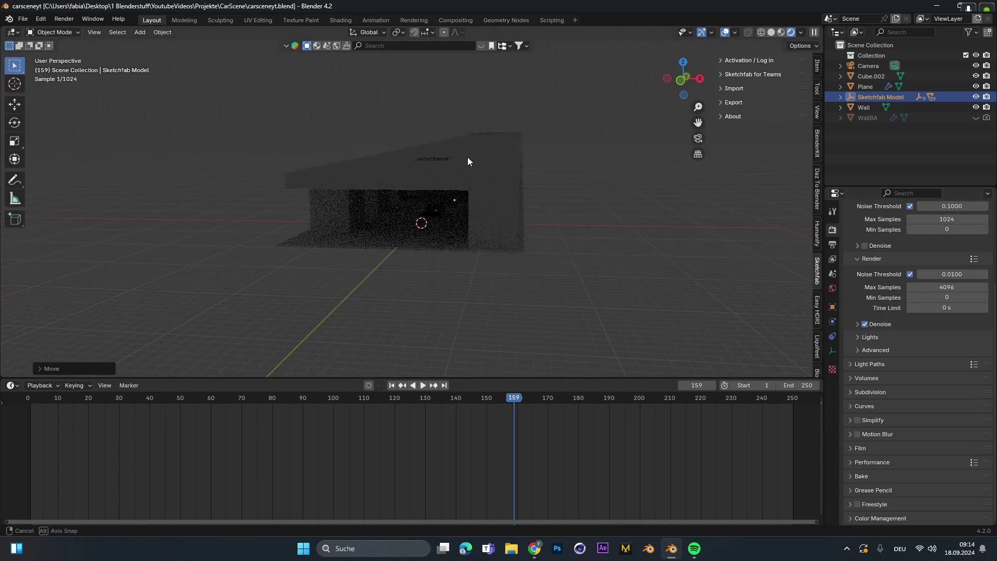
key("shift+a")
mouse_move(450, 284)
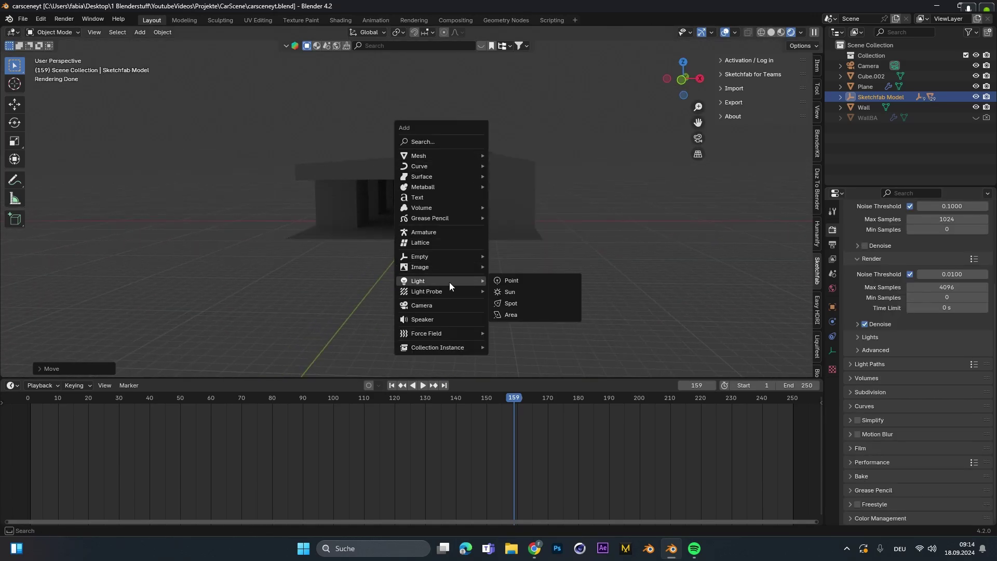
left_click(517, 315)
key("g")
left_click(320, 242)
Rotate the area light about Y to face the side openings and scale it about 14.7 times along Y.
middle_click_drag(320, 242, 425, 233)
key("r")
key("x")
key("y")
left_click(373, 157)
key("s")
key("y")
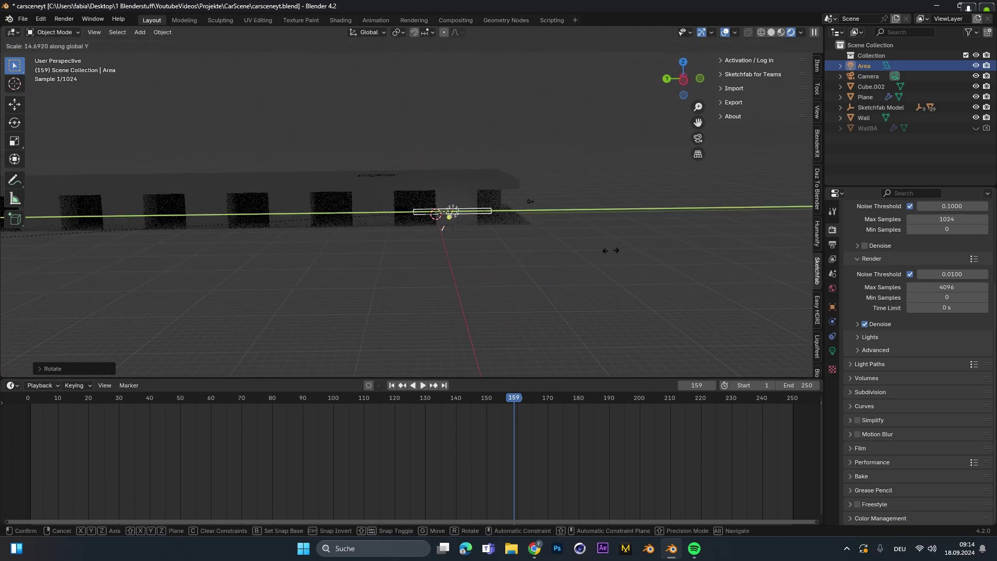
left_click(570, 279)
Slide the area light along Y beside the tunnel, lengthen it further on that axis, and adjust its position.
scroll(569, 283, "down", 5)
key("g")
key("y")
left_click(474, 262)
key("s")
key("y")
left_click(606, 253)
key("g")
left_click(607, 253)
Scale the area light along Z to make it taller.
middle_click_drag(579, 263, 522, 240)
key("s")
key("z")
left_click(697, 223)
Set the area light's power to 4110.1 W and its colour to turquoise with hue 0.485 and saturation about 0.87.
scroll(557, 230, "up", 5)
scroll(467, 238, "up", 5)
left_click(832, 350)
left_click_drag(924, 299, 951, 299)
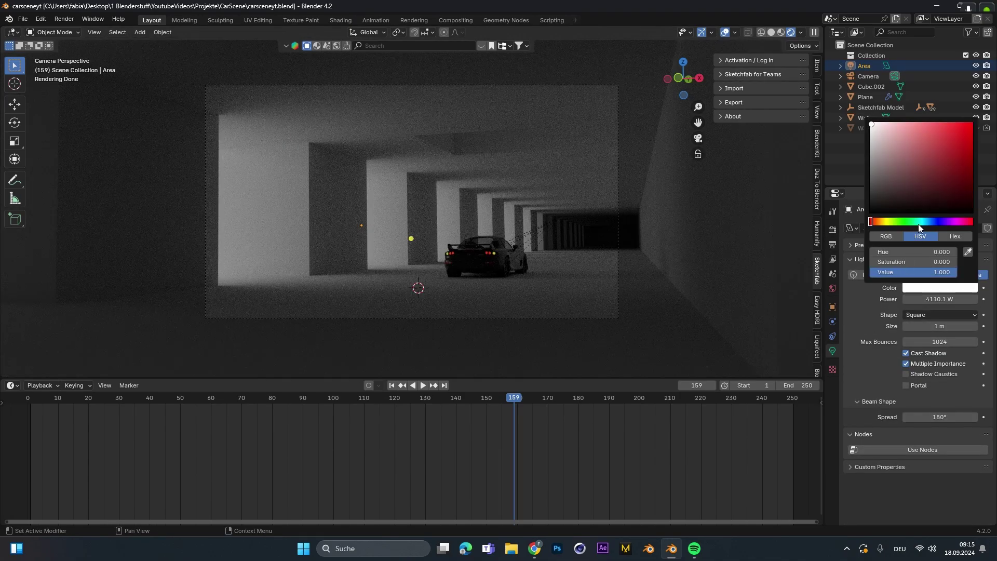
left_click(918, 221)
left_click_drag(930, 179, 933, 132)
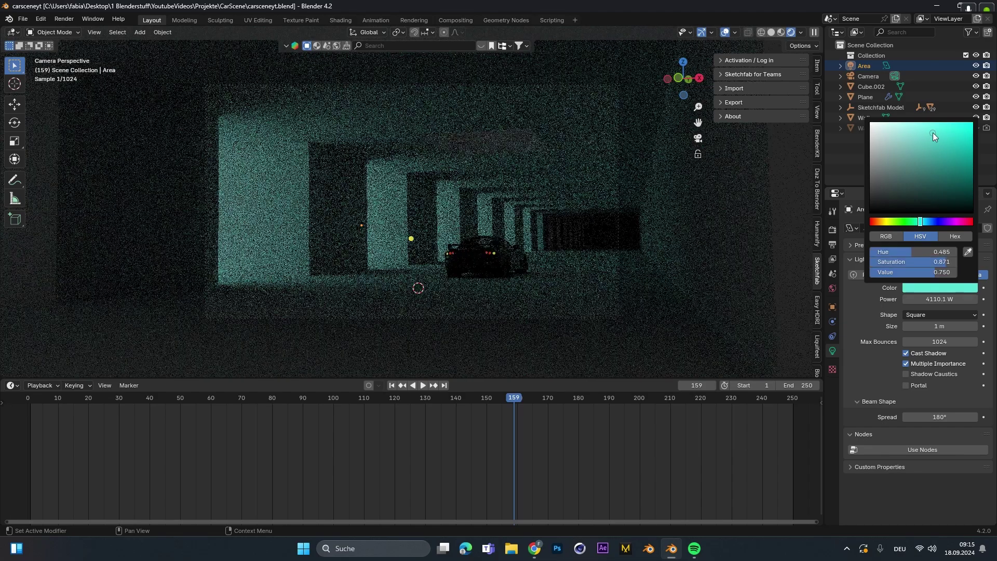
Shift the turquoise area light's hue slightly towards blue.
left_click_drag(915, 223, 922, 225)
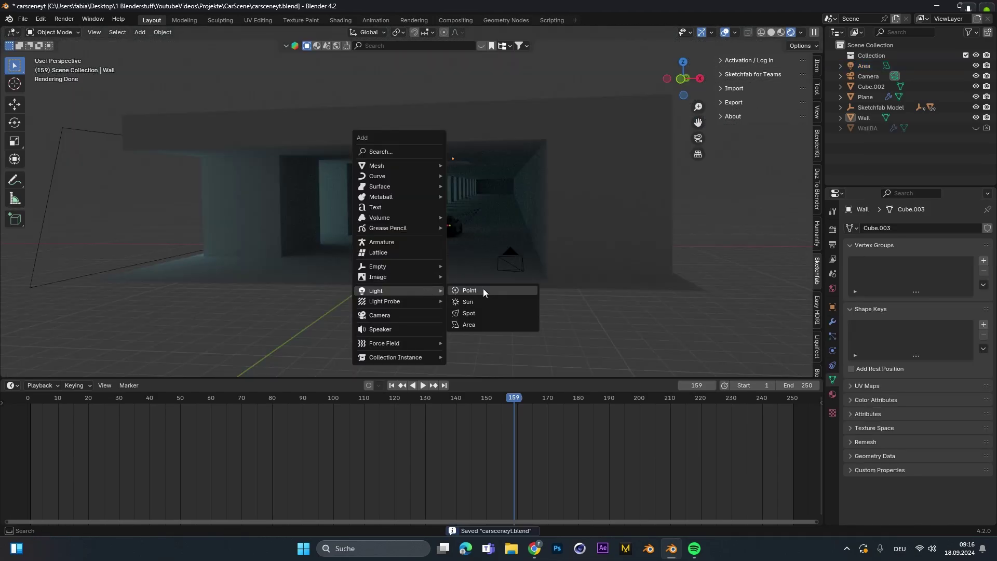
Add a second area light, raise it along Z above the tunnel roof, and slide it along Y to the roof opening.
left_click(484, 324)
key("g")
key("z")
left_click(486, 124)
middle_click_drag(485, 231, 377, 299)
key("g")
key("y")
left_click(512, 291)
Scale the new area light uniformly up to about 15.4.
key("s")
middle_click_drag(590, 342, 537, 203, "alt")
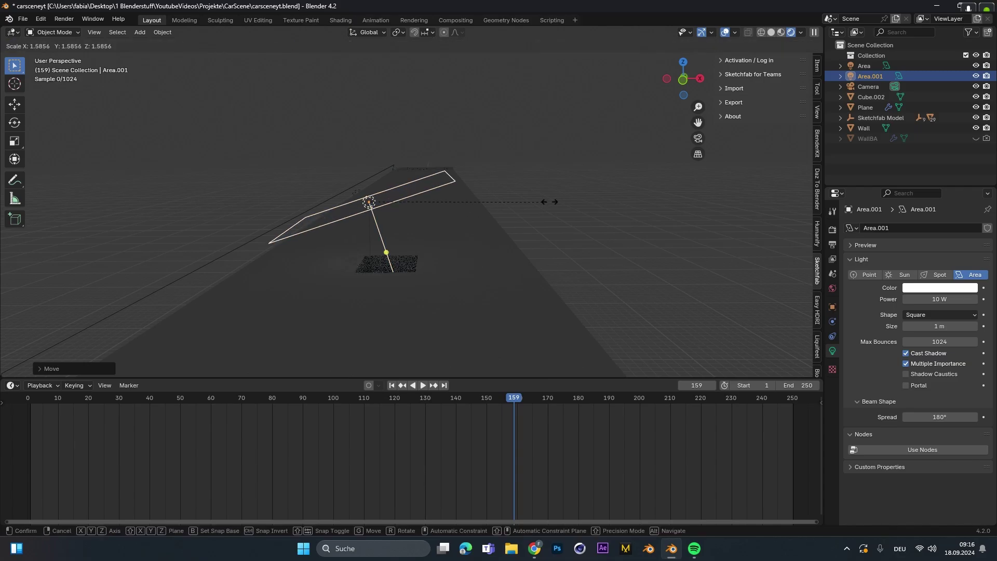
left_click(516, 208)
Set the roof area light's power to 2187.1 W and its colour to a warm light orange.
left_click_drag(935, 299, 979, 299)
key("KP_0")
left_click(949, 289)
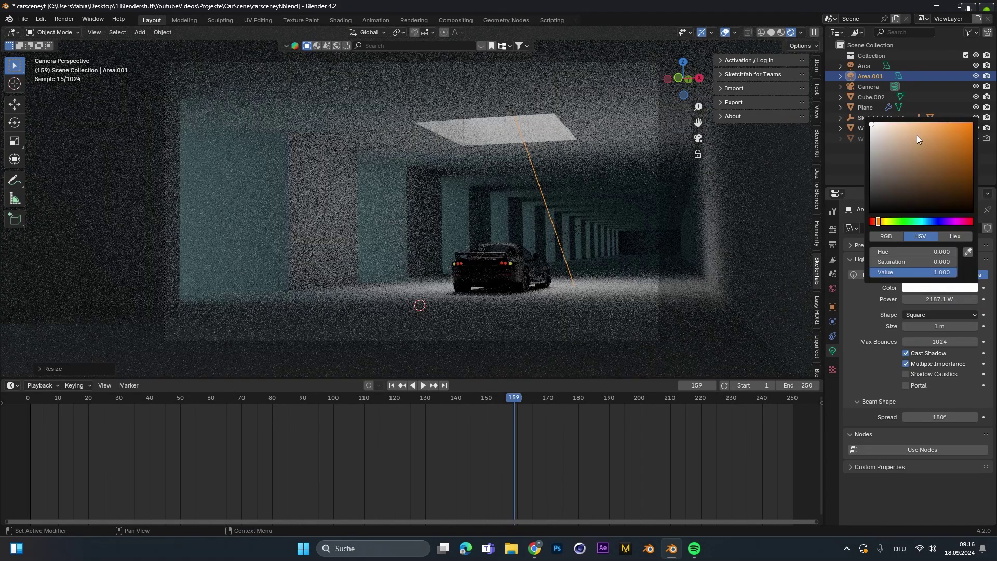
left_click_drag(917, 138, 917, 126)
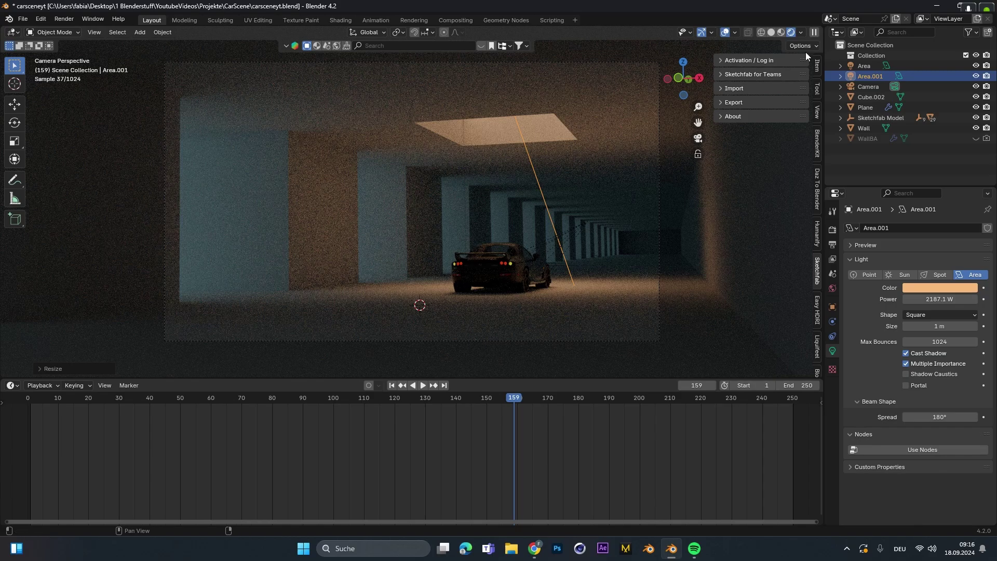
Split the 3D viewport into two side-by-side views, hide the rendered view's sidebar and frame the camera image closer.
left_click_drag(815, 31, 369, 104)
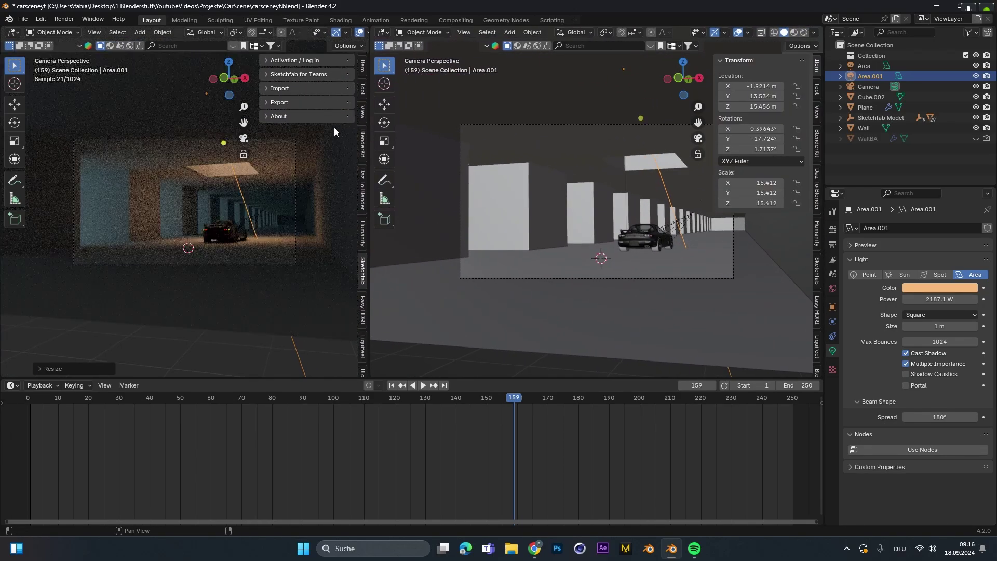
left_click_drag(258, 74, 510, 86)
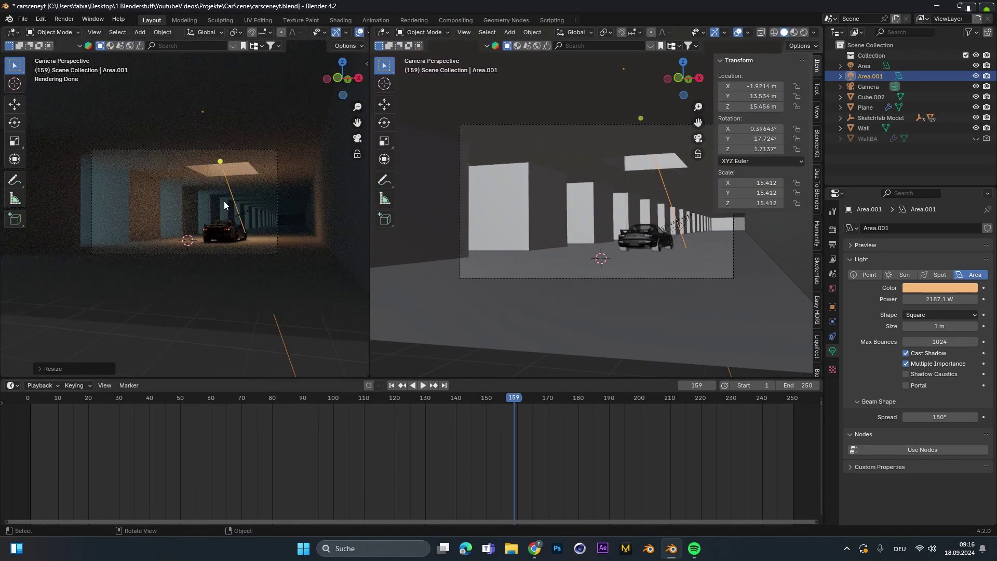
scroll(225, 201, "up", 2)
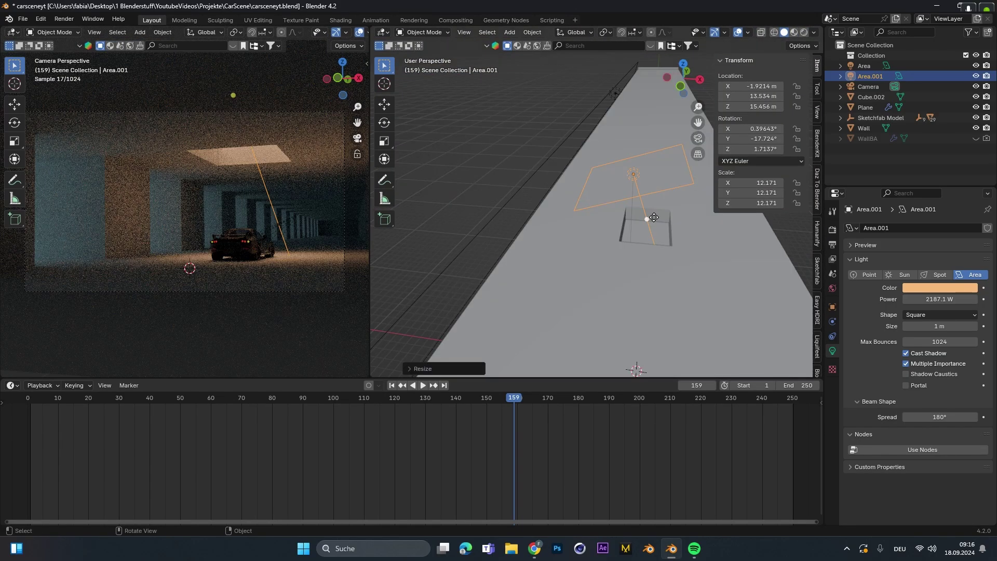
Set the roof area light's size to 0.05 m and rescale the light above the opening.
middle_click_drag(647, 218, 571, 205)
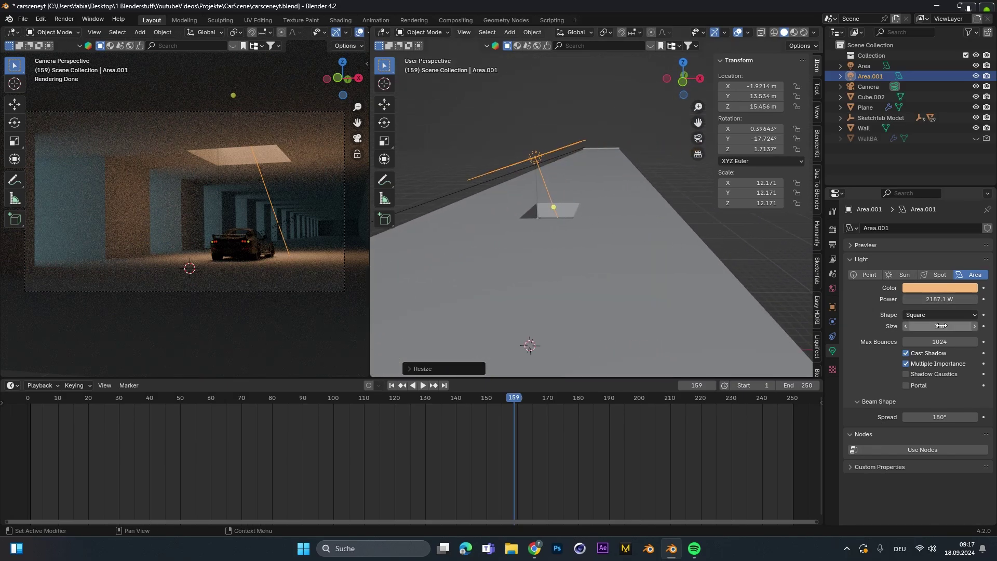
left_click_drag(941, 328, 905, 328)
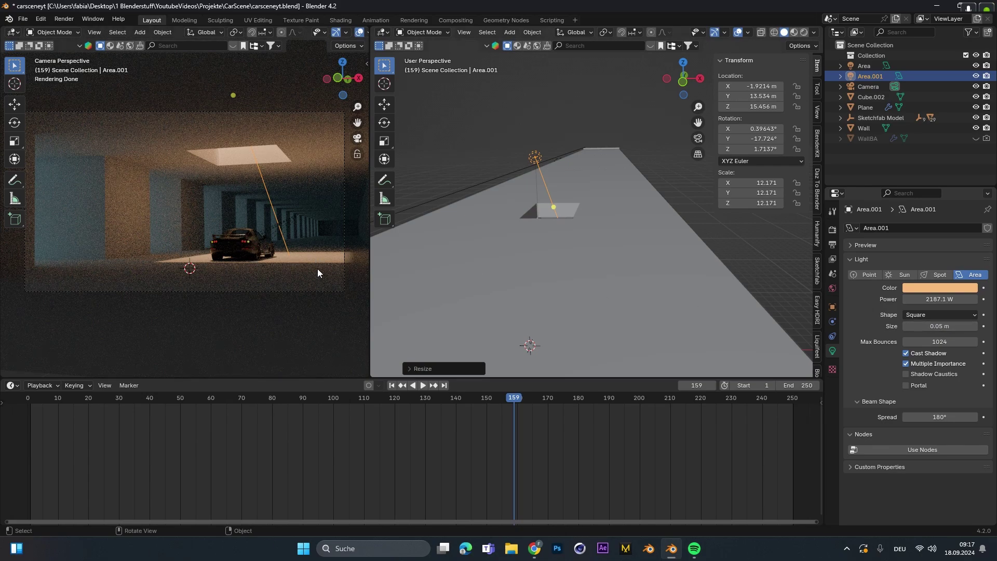
middle_click_drag(555, 163, 571, 241)
key("s")
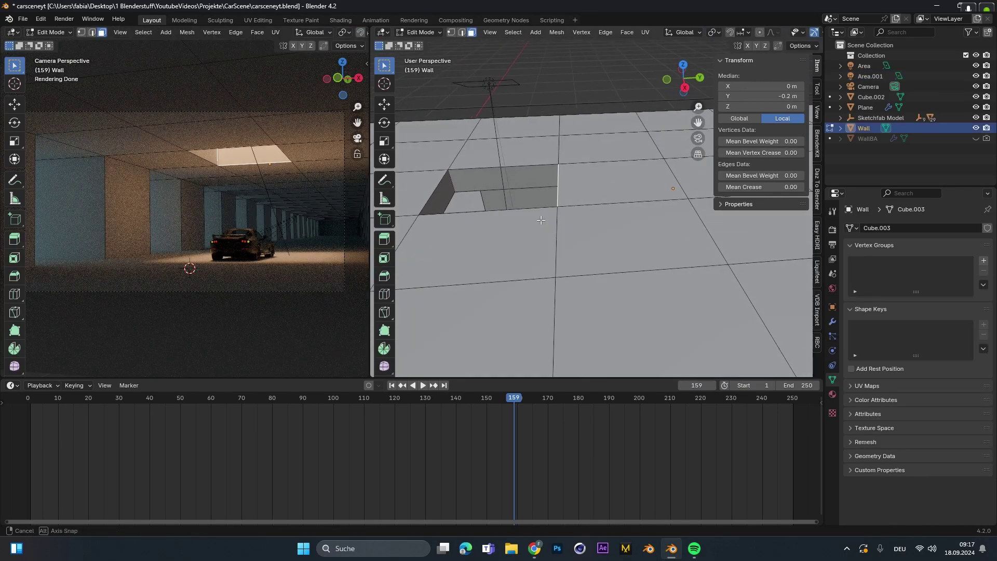
Extrude two opposite side faces of the roof opening inward to narrow it.
middle_click_drag(542, 220, 543, 218)
key("e")
left_click(545, 204)
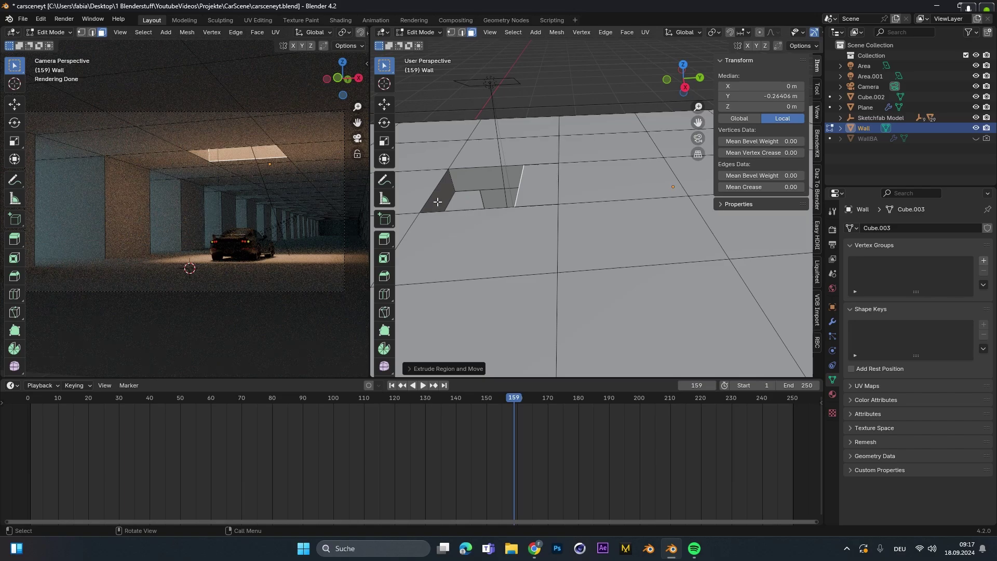
left_click(437, 202)
key("e")
left_click(458, 201)
Extrude the remaining side faces of the roof opening inward, the last by about 0.88 m, and leave Edit Mode.
middle_click_drag(459, 200, 530, 230)
left_click(566, 258)
key("e")
left_click(547, 253)
key("e")
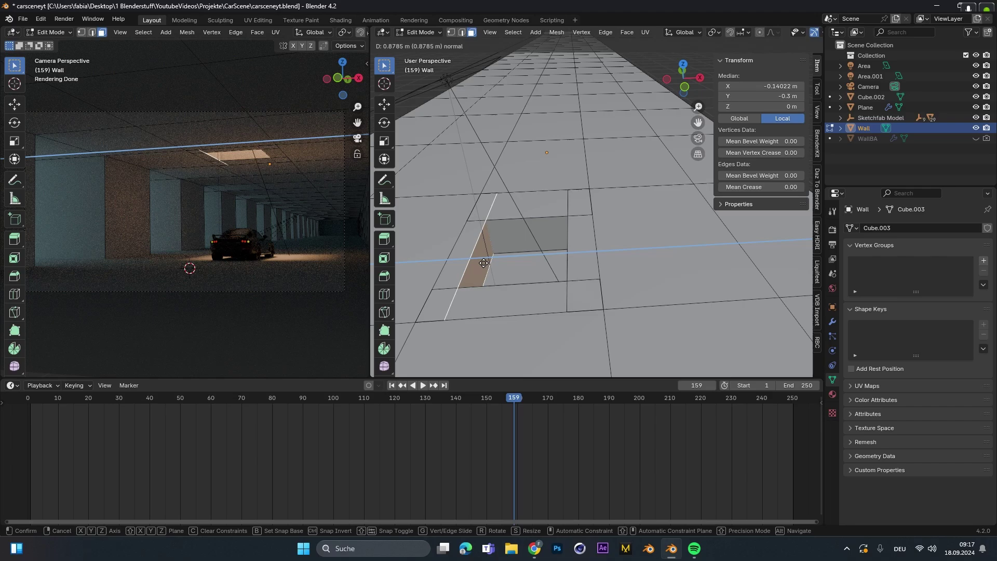
left_click(484, 263)
key("Tab")
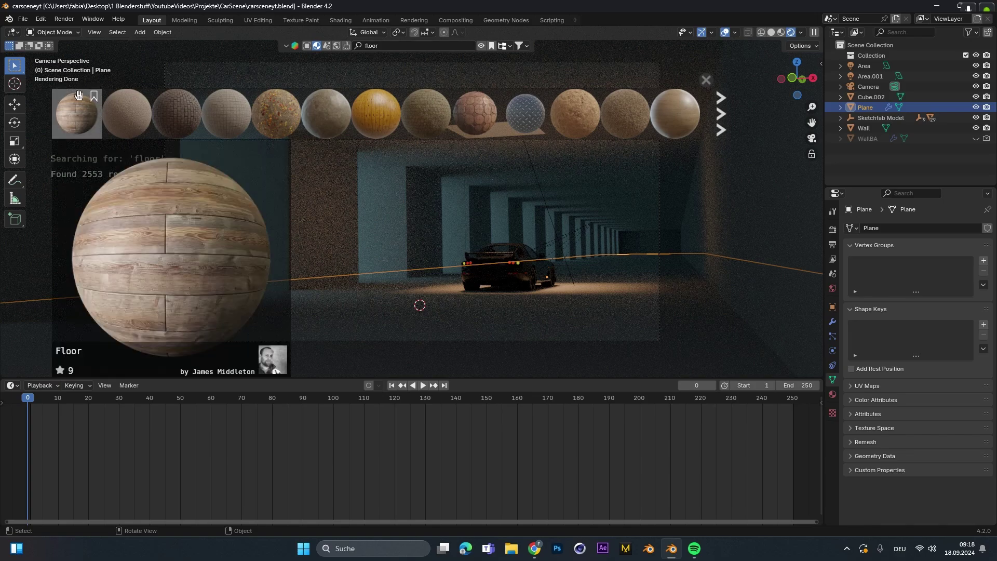
Browse the floor materials, search the material library for "stone" and apply a stone material to the floor plane.
mouse_move(412, 128)
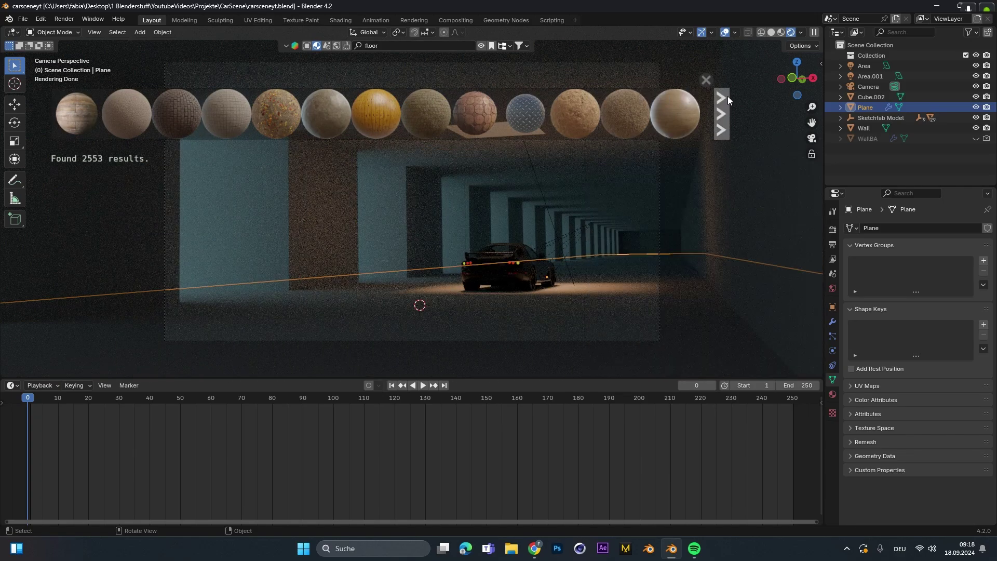
left_click(723, 97)
left_click(724, 97)
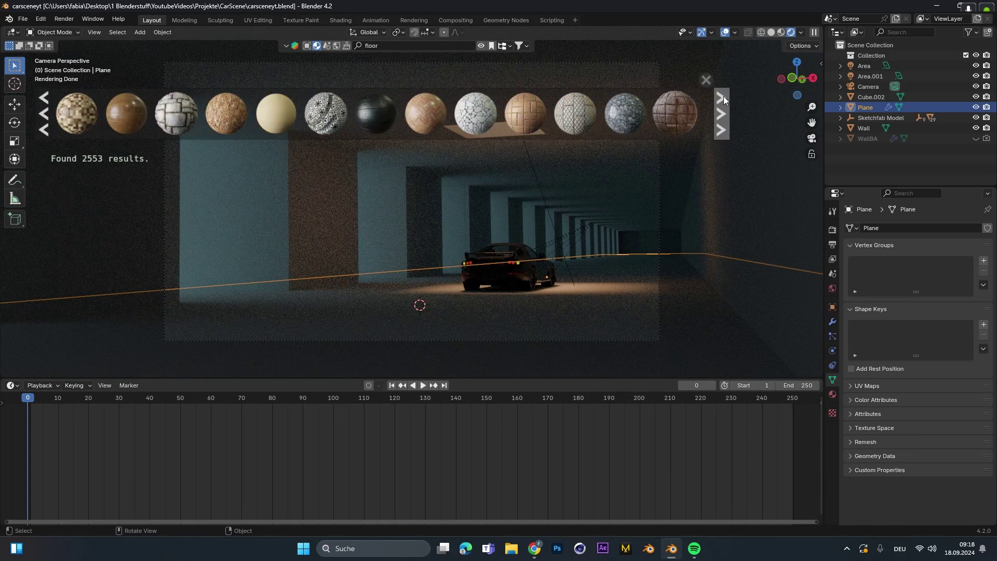
left_click(723, 97)
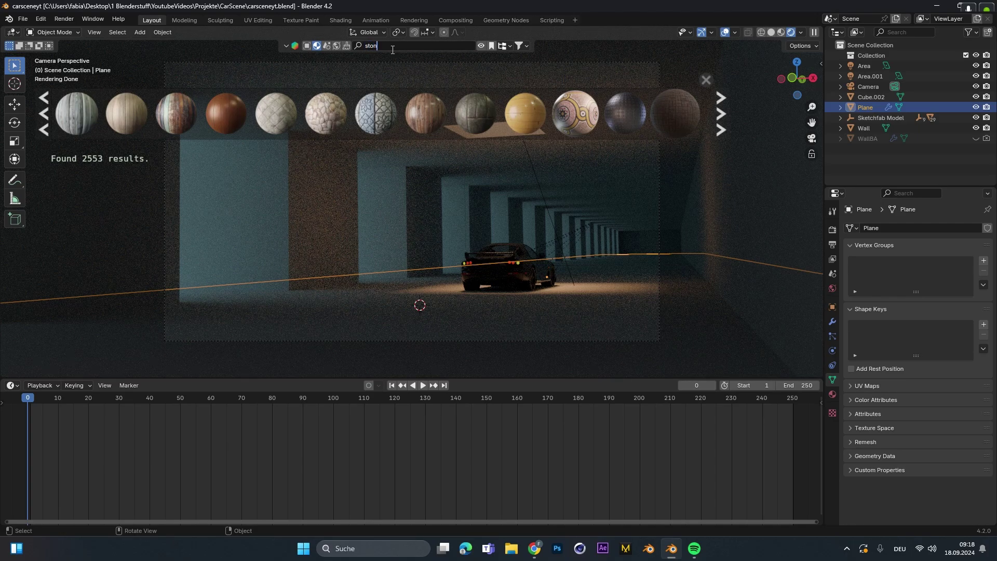
key("BackSpace")
type("e")
left_click(203, 125)
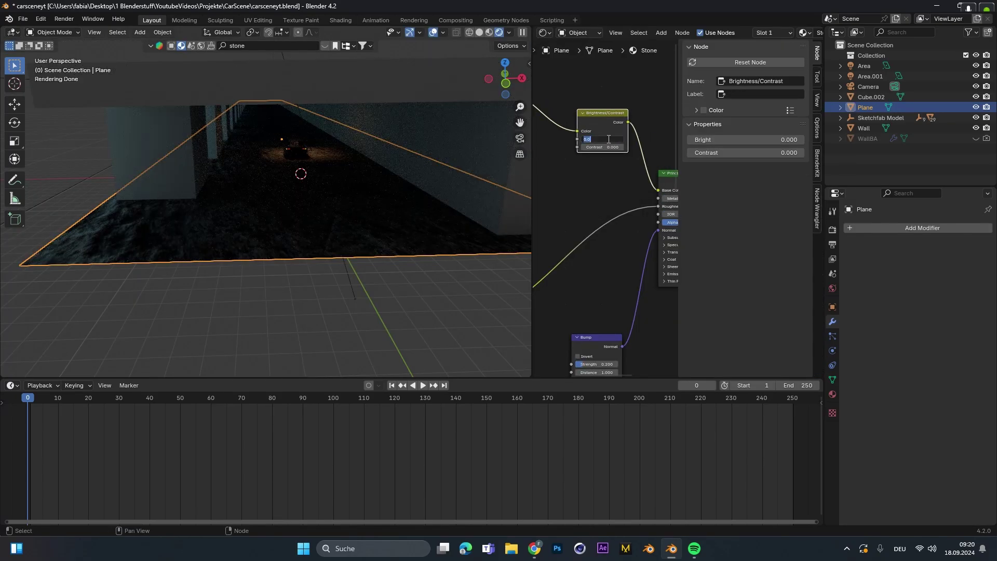
Set the Brightness/Contrast node's Bright value to 0.2 and then 0.5 in the stone material, save, and return to the camera view.
type("0.2")
key("Return")
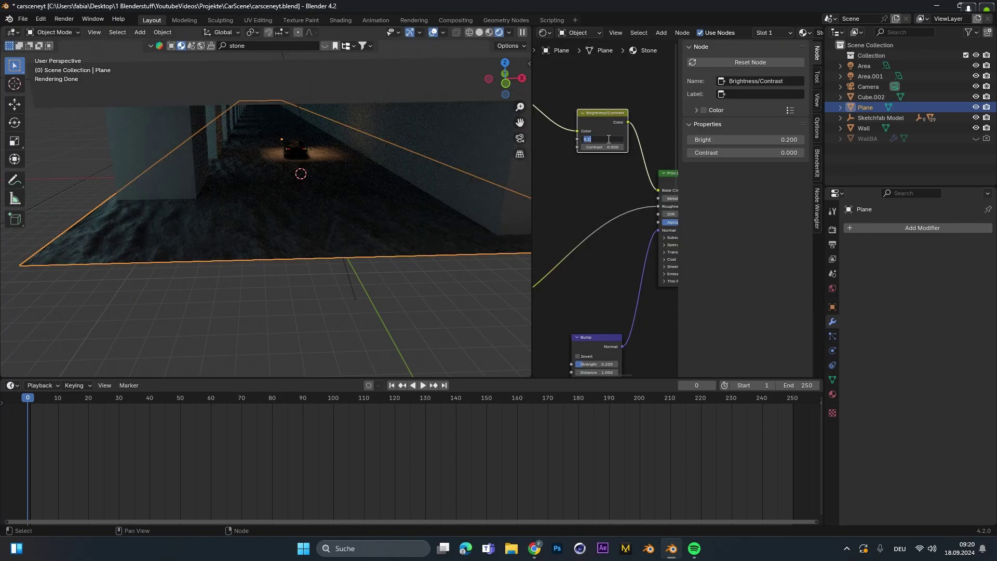
type("0.5")
key("Return")
key("ctrl+s")
key("KP_0")
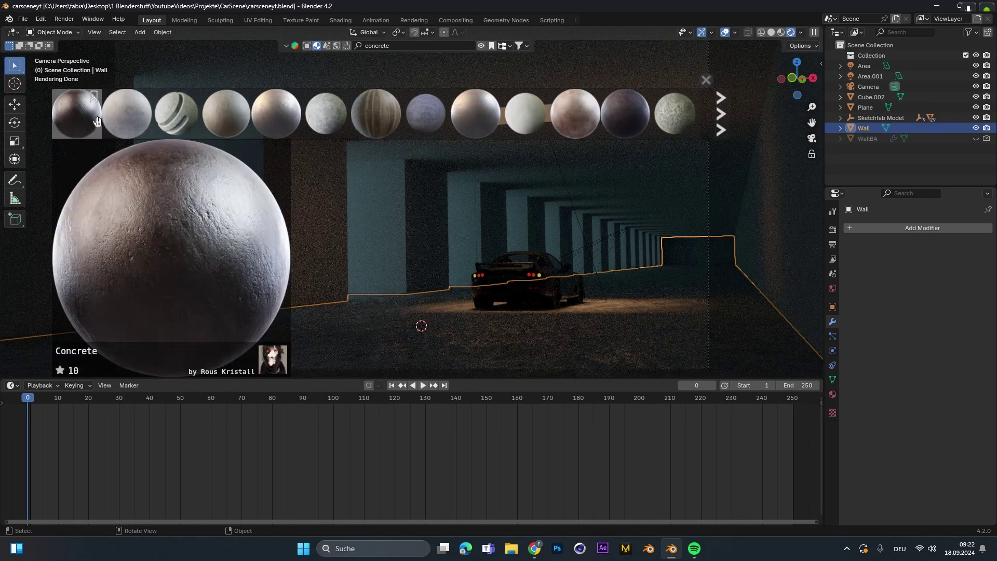
Apply a concrete material to the tunnel wall, UV-map all its faces with Cube Projection, and save the file.
mouse_move(280, 114)
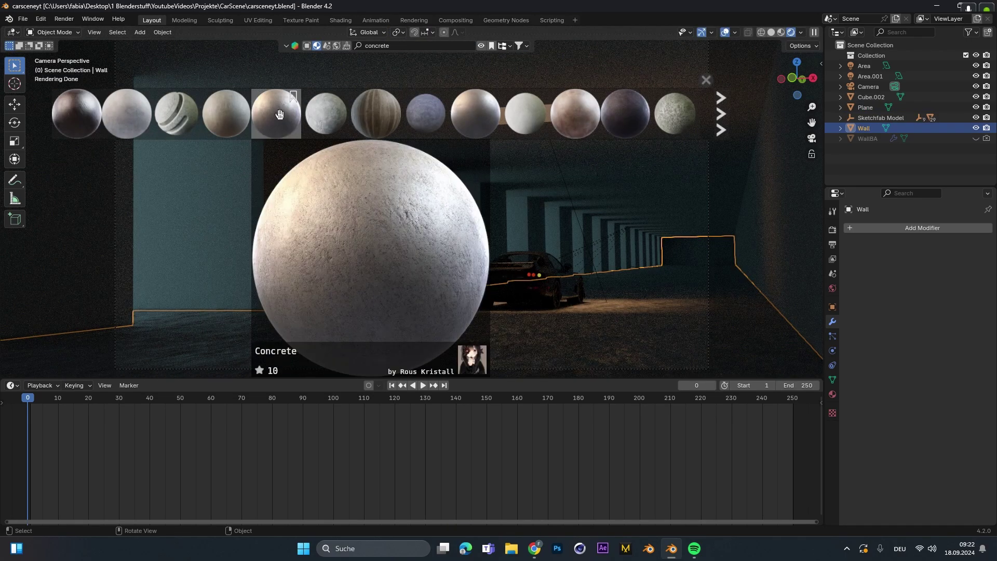
left_click(318, 118)
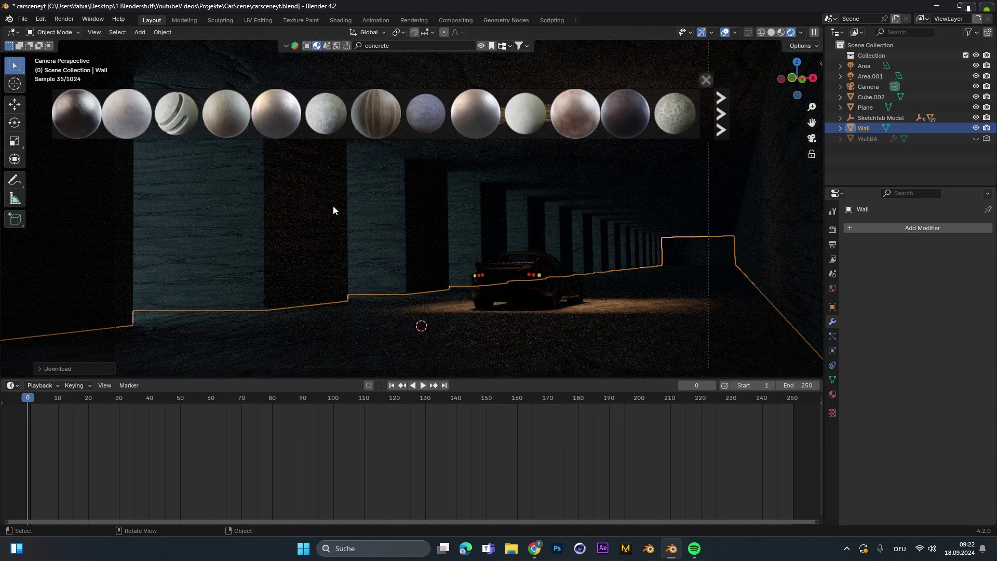
key("Tab")
key("u")
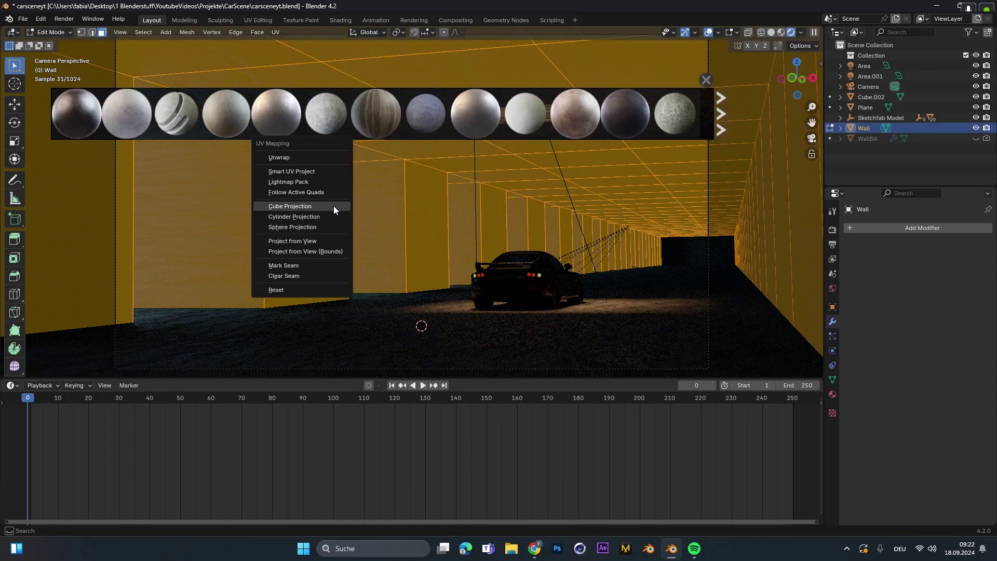
left_click(488, 260)
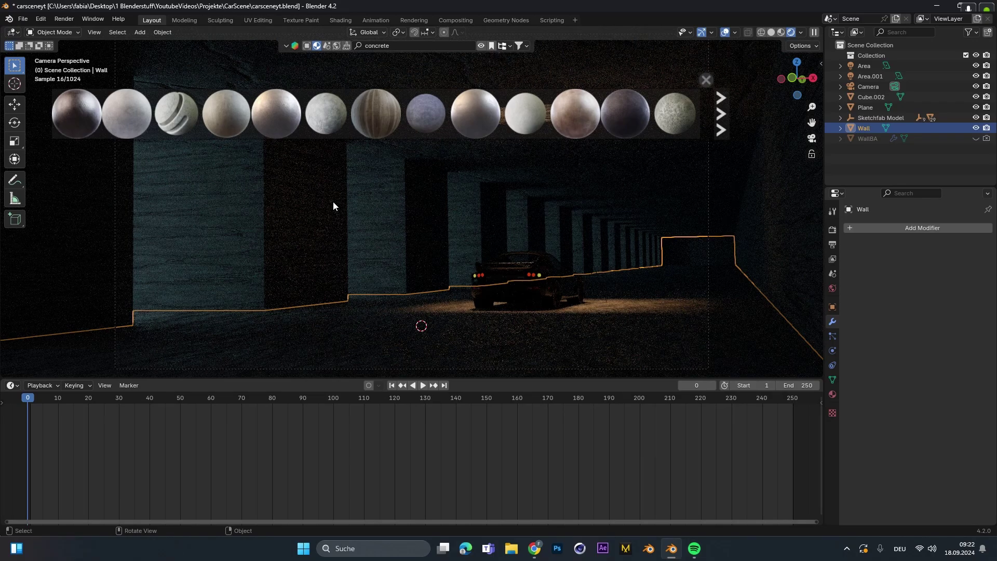
key("ctrl+s")
left_click(706, 80)
Select the wall faces similar to the nearest pillar face in Edit Mode and open their UV mapping options.
key("Tab")
left_click(241, 207, "ctrl")
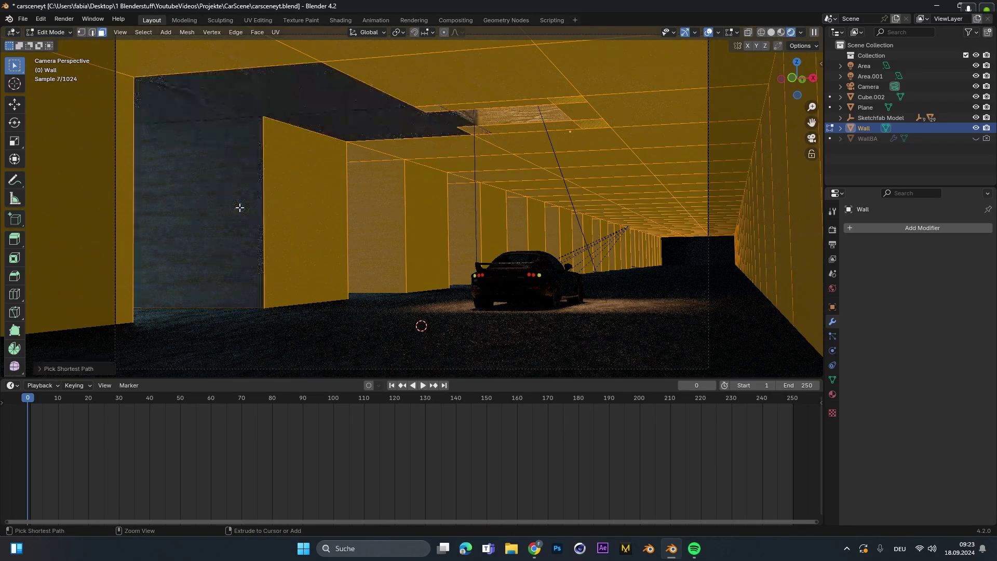
left_click(241, 207)
left_click(144, 32)
mouse_move(171, 160)
left_click(271, 208)
key("u")
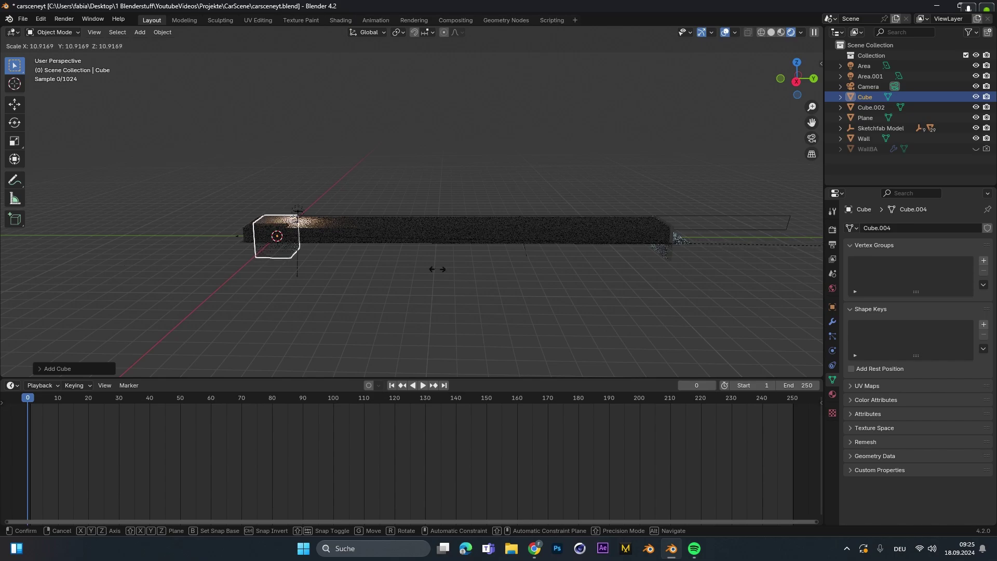
Scale up the new cube, adjust its length along Y, and move it along Y over the tunnel.
left_click(120, 121)
key("s")
key("y")
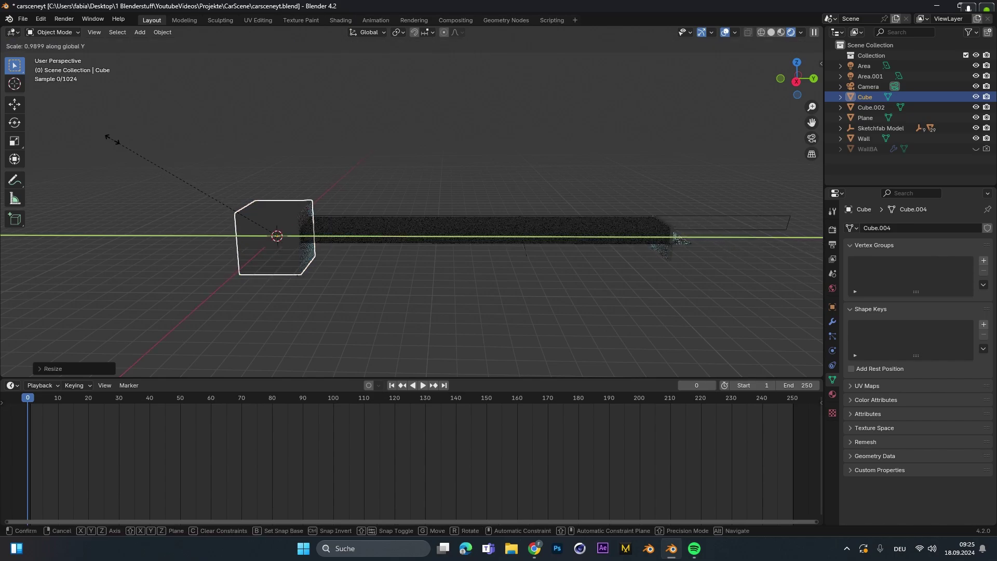
key("g")
key("y")
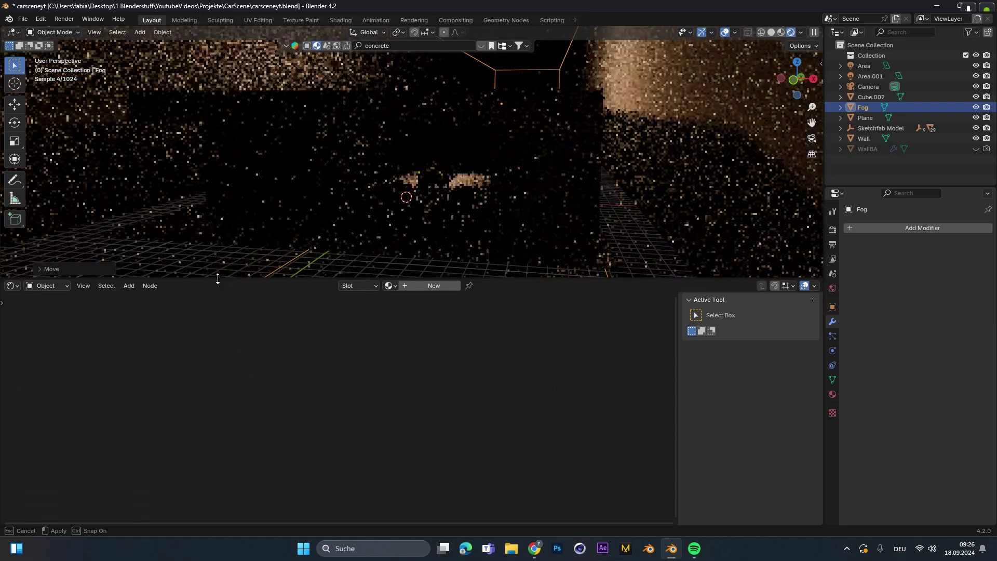
Create a new material for the Fog cube and delete its Principled BSDF node.
left_click(433, 285)
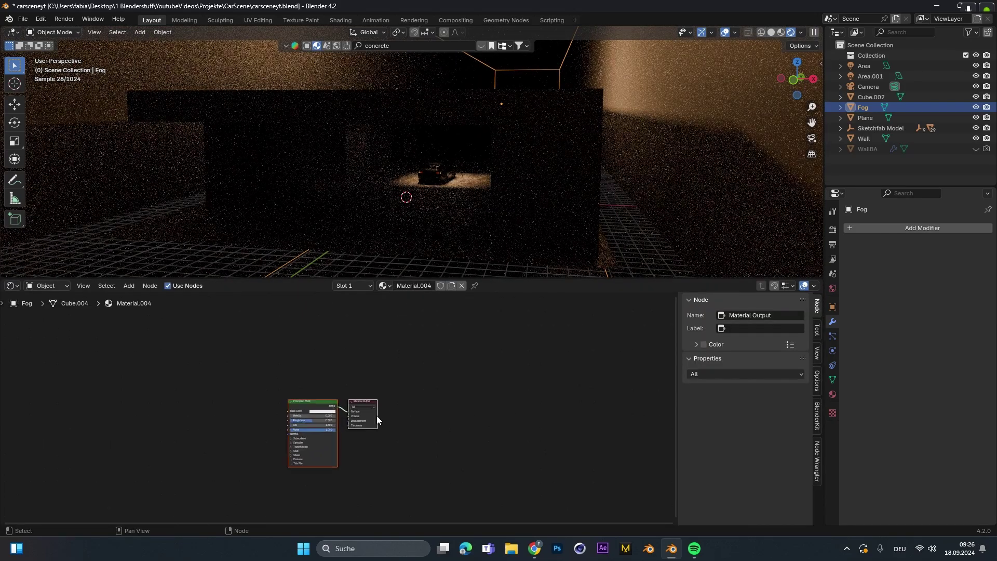
key("Home")
left_click(370, 340)
key("Delete")
Add a Principled Volume node and connect its output to the Material Output's Volume input.
key("shift+a")
type("vol")
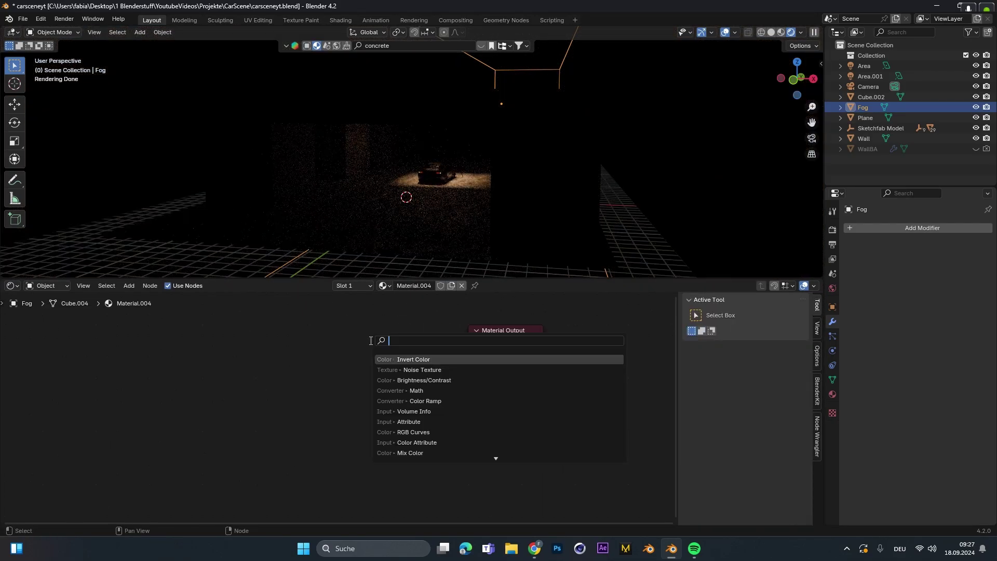
key("Down")
key("Down")
key("Return")
left_click(325, 316)
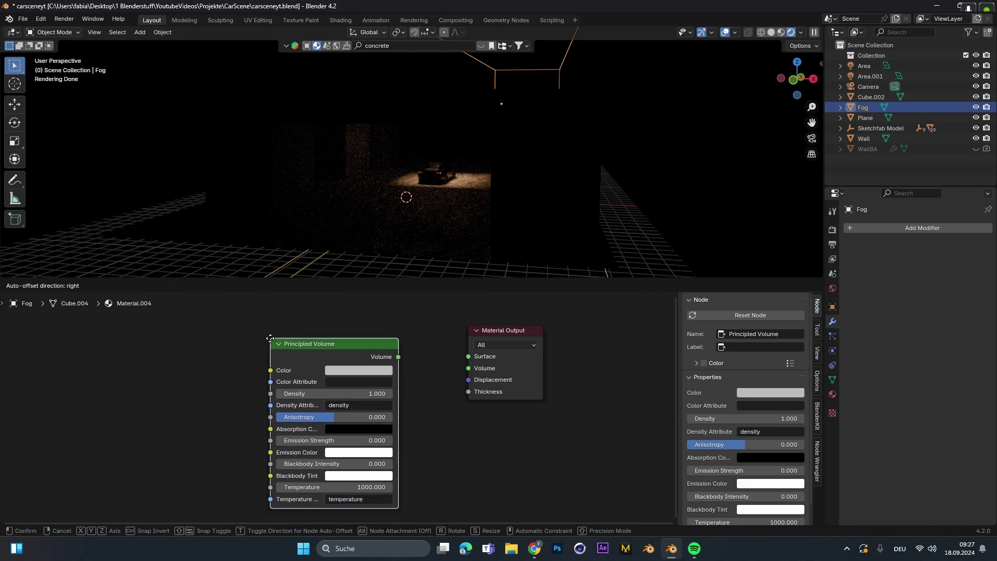
left_click_drag(398, 356, 468, 370)
Set the Principled Volume density to 0.01 and save the file.
double_click(368, 394)
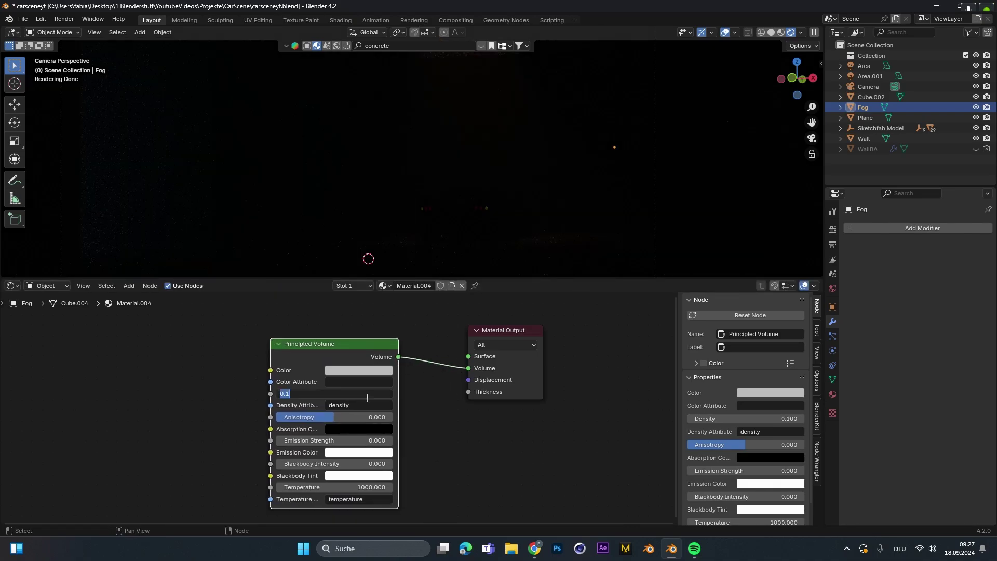
type(".01")
key("Return")
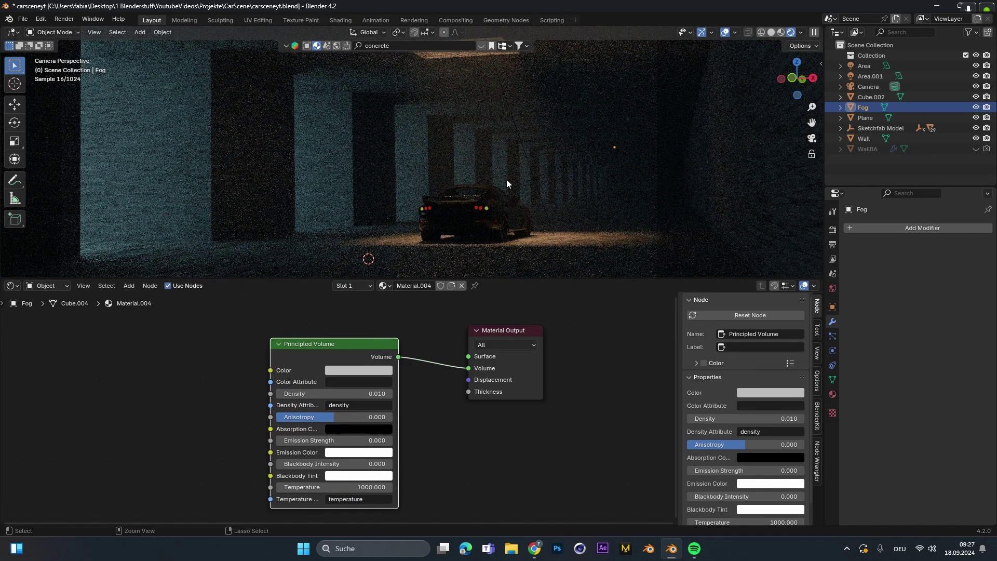
key("ctrl+s")
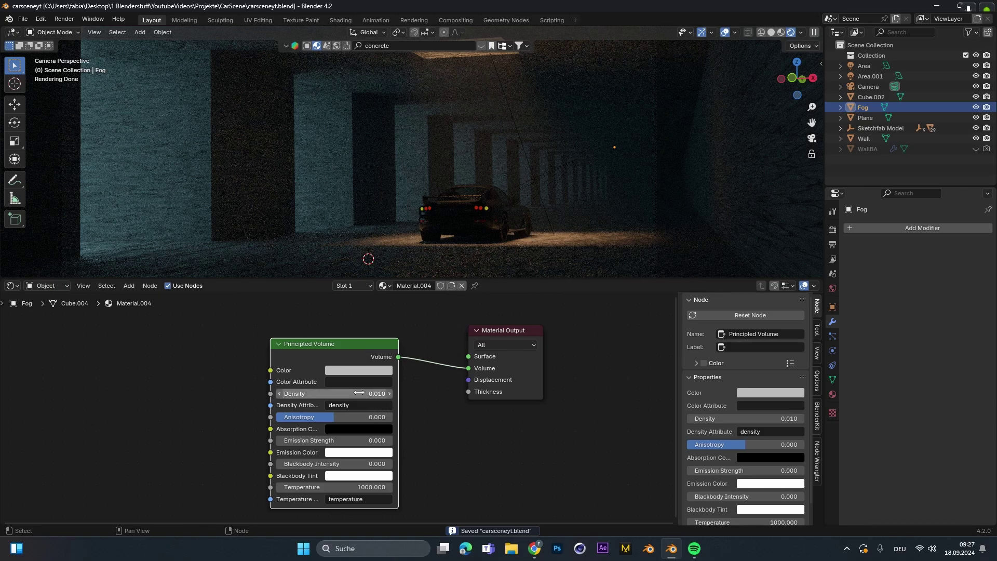
Set the fog's Principled Volume density to 0.05 and view more of the camera frame.
type("0.05")
key("Return")
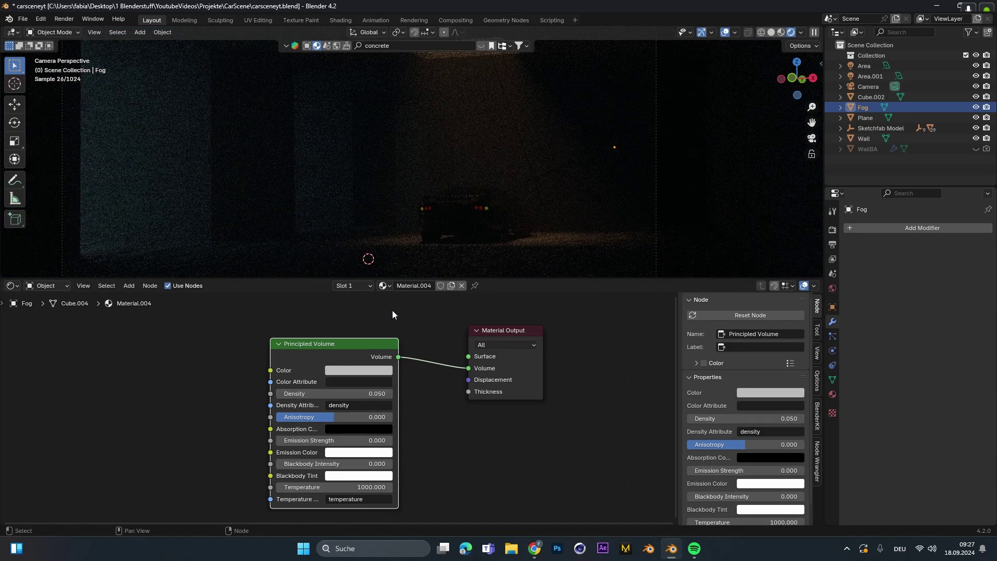
scroll(492, 182, "down", 2)
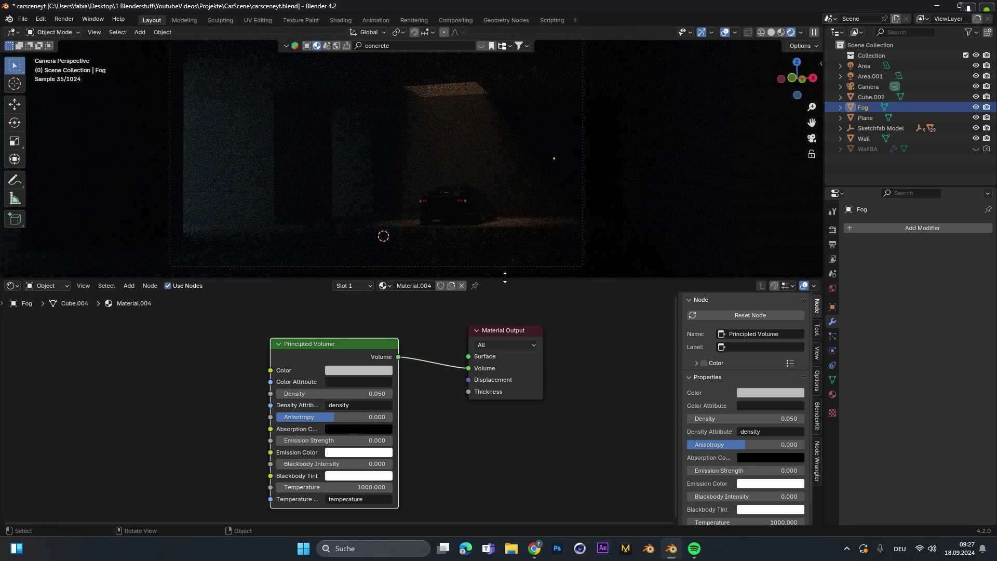
Enlarge the 3D viewport to show the full camera frame and save the file.
left_click_drag(502, 279, 501, 328)
key("ctrl+s")
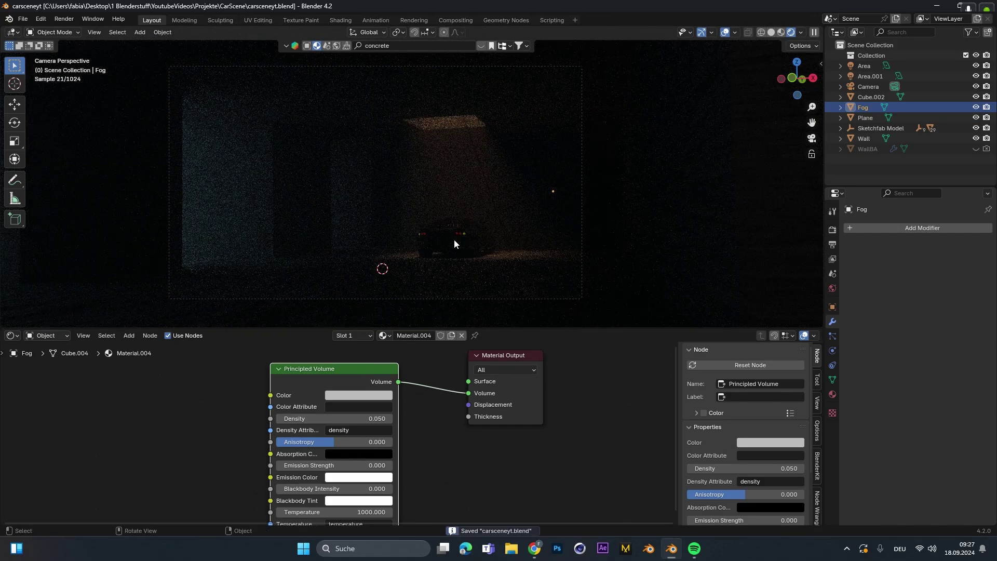
middle_click_drag(419, 403, 446, 379)
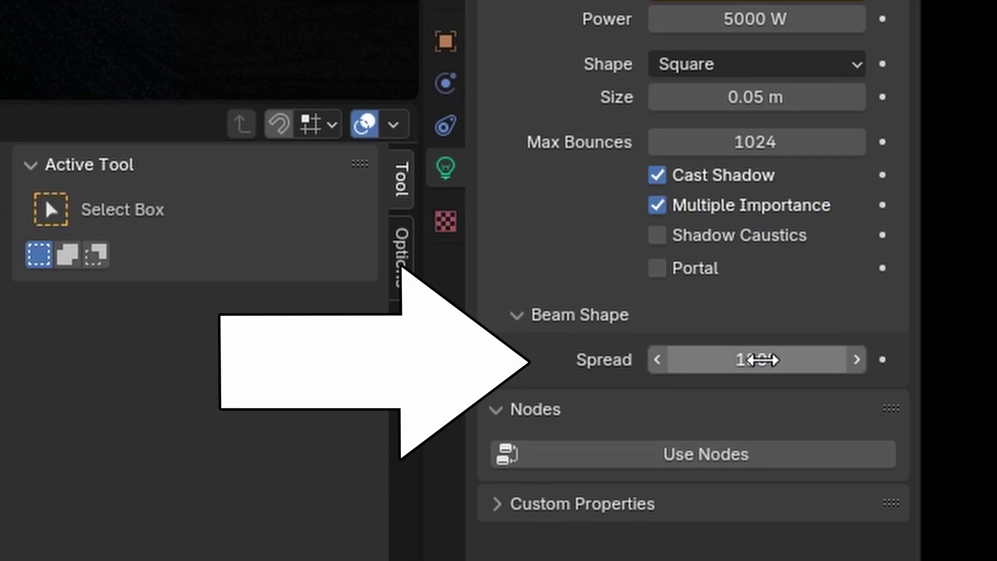
Set the orange area light's beam spread to about 99.8° and save the file.
mouse_move(759, 359)
left_mouse_down()
mouse_move(738, 359)
mouse_move(757, 358)
left_mouse_up()
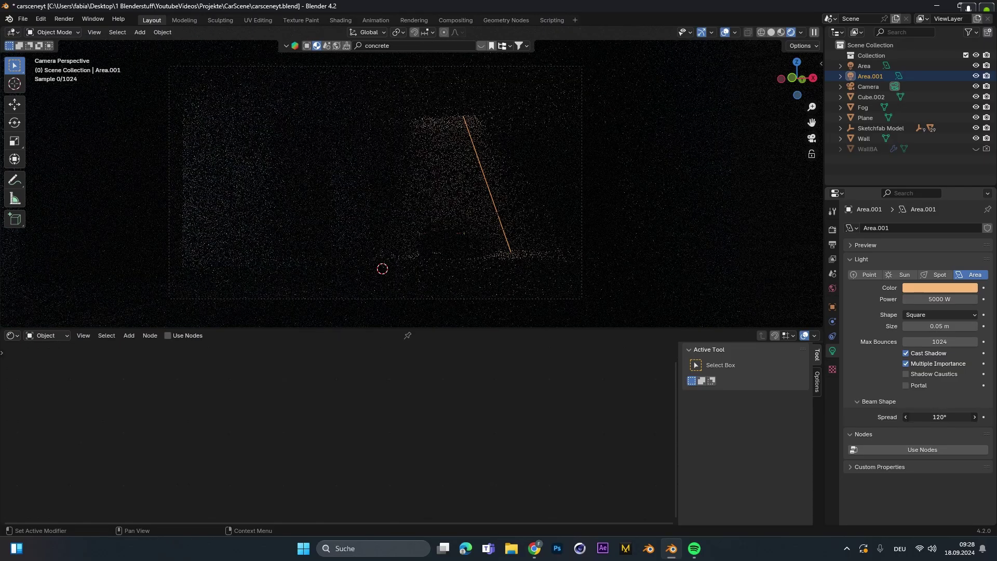
left_click_drag(939, 417, 938, 417)
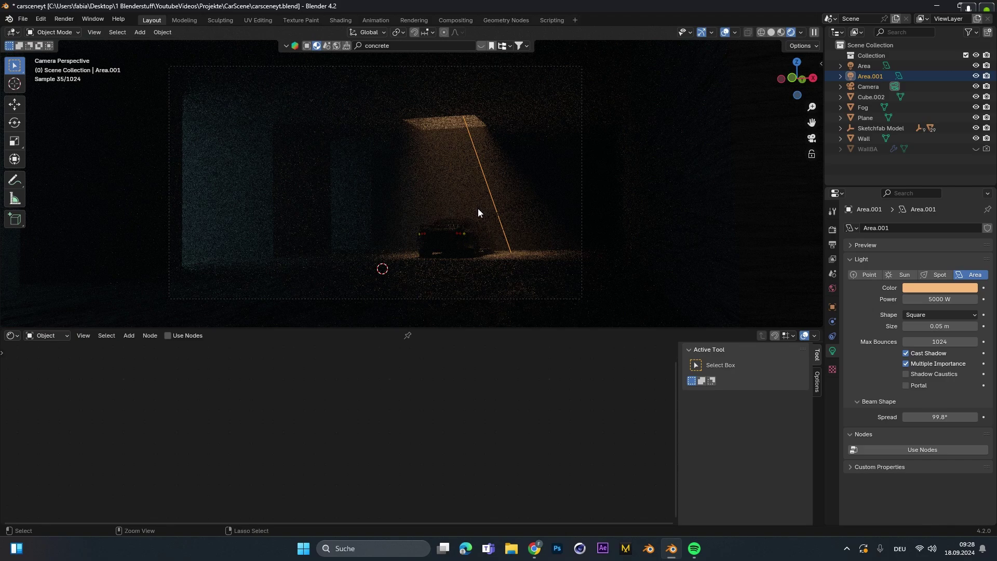
key("ctrl+s")
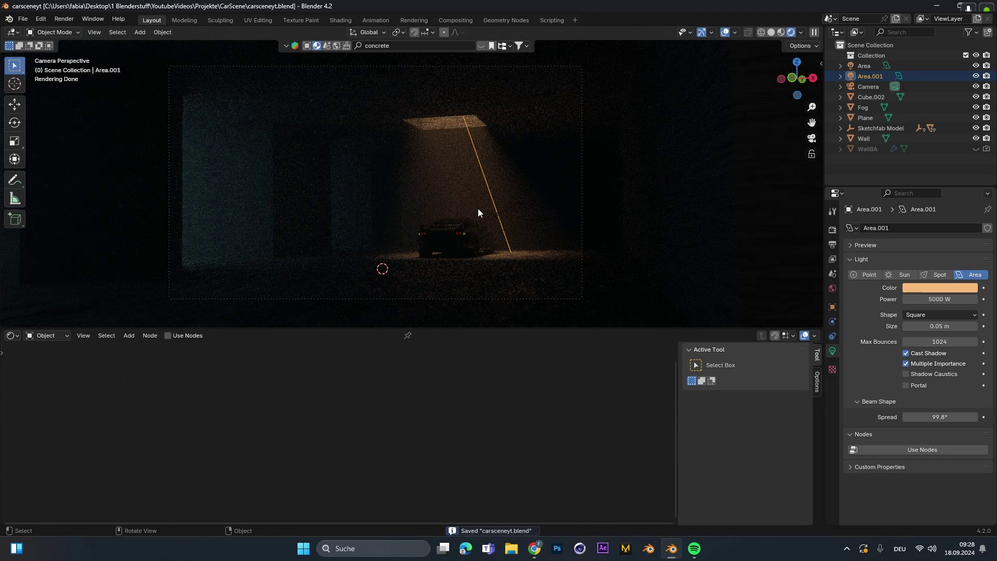
Reduce the blue area light's beam spread to 0°.
left_click_drag(941, 417, 905, 417)
left_click(883, 65)
left_click(361, 175)
Adjust the orange area light's height along the Z axis.
left_click(851, 75)
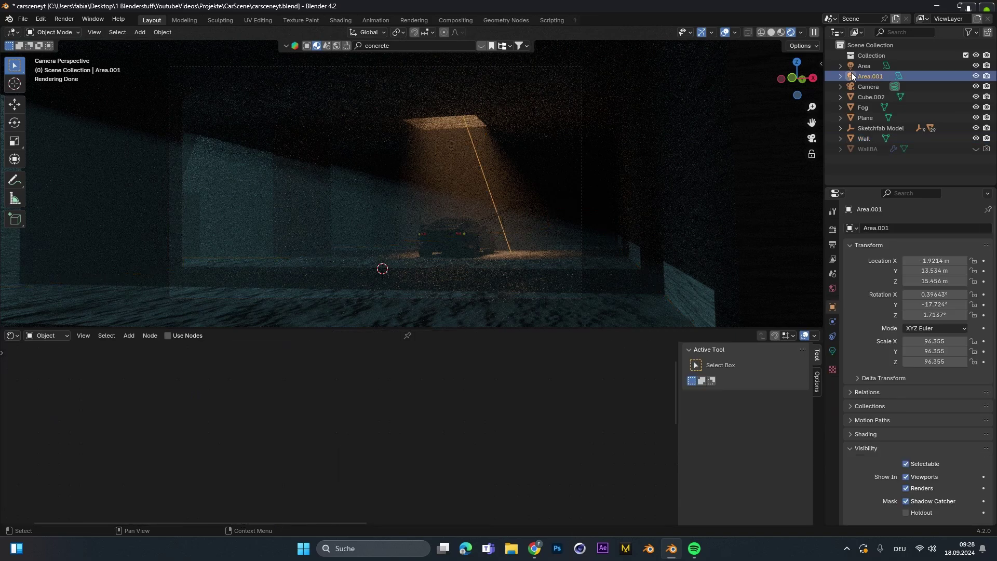
left_click(899, 77)
key("g")
key("z")
left_click(424, 203)
Raise the blue area light slightly along Z, set its beam spread to about 47.8° and save.
left_click(864, 66)
key("g")
key("z")
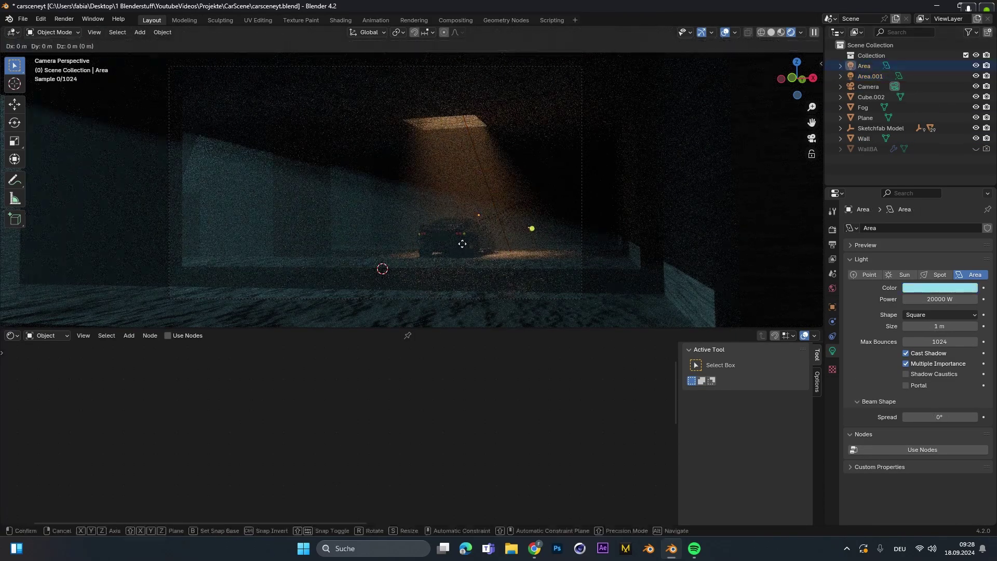
left_click(462, 236)
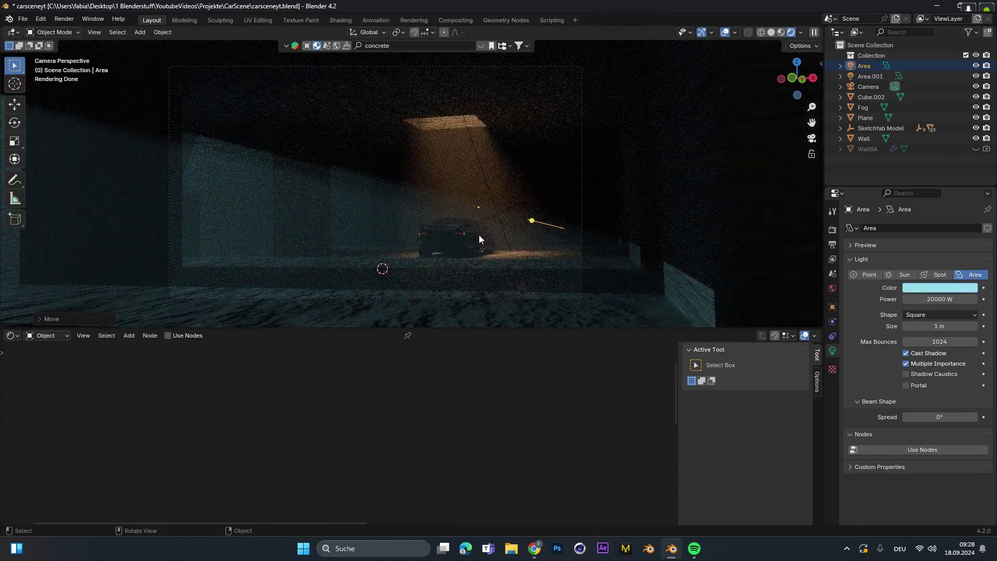
left_click_drag(940, 418, 971, 417)
key("ctrl+s")
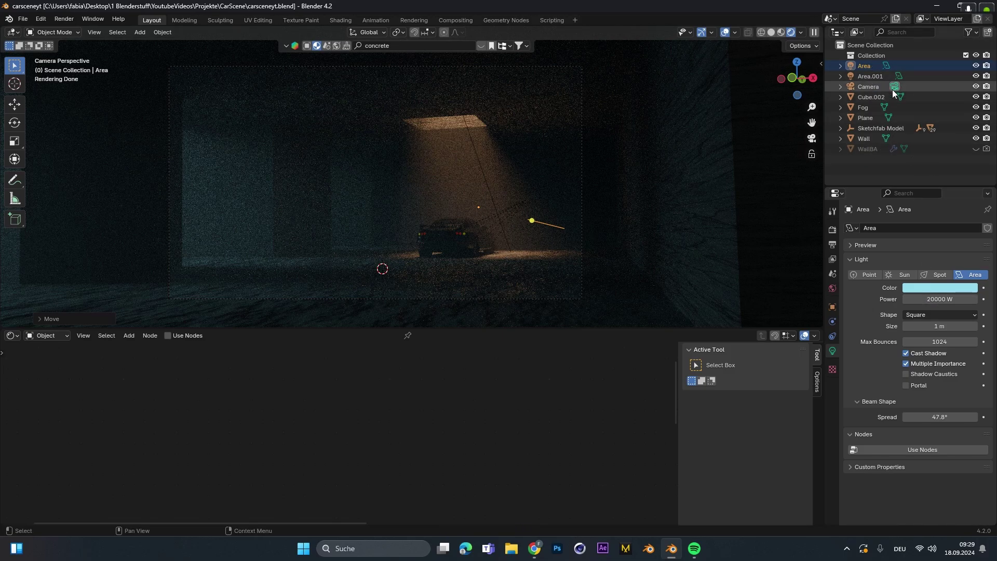
Set the fog's Principled Volume density to 0.03 and save the file.
left_click(863, 107)
left_click(853, 107)
left_click(402, 396)
type("0.03")
key("Return")
key("ctrl+s")
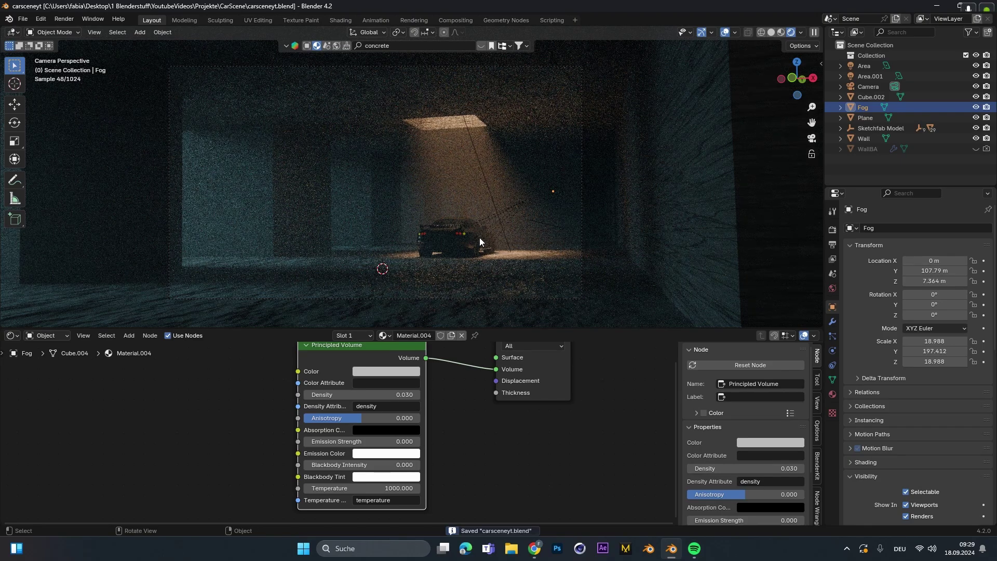
Try emission strengths of 1 and 0.1 on the fog's Principled Volume, reset it to 0 and save.
left_click(387, 442)
type("1")
key("Return")
left_click(387, 442)
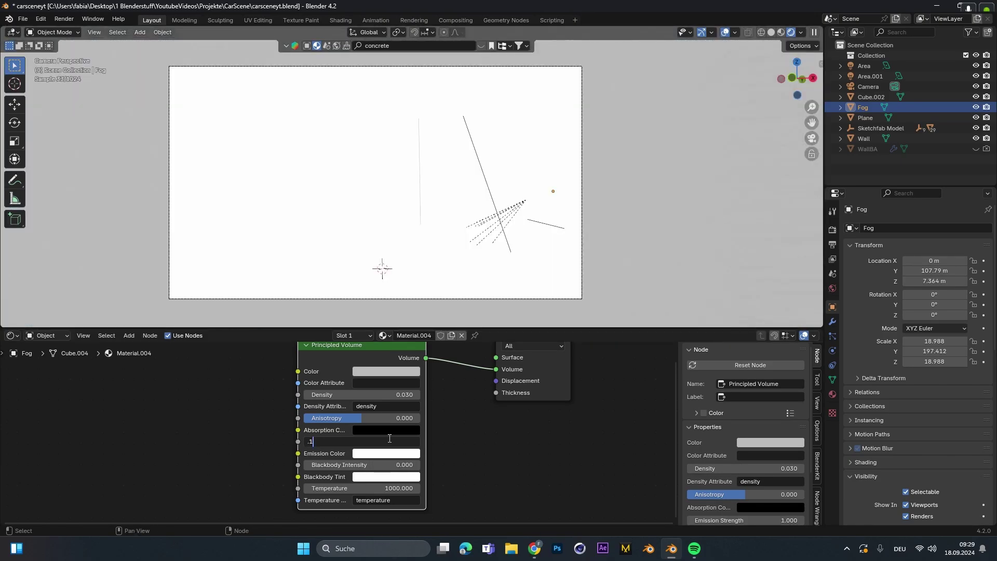
type("0")
key("Return")
key("ctrl+s")
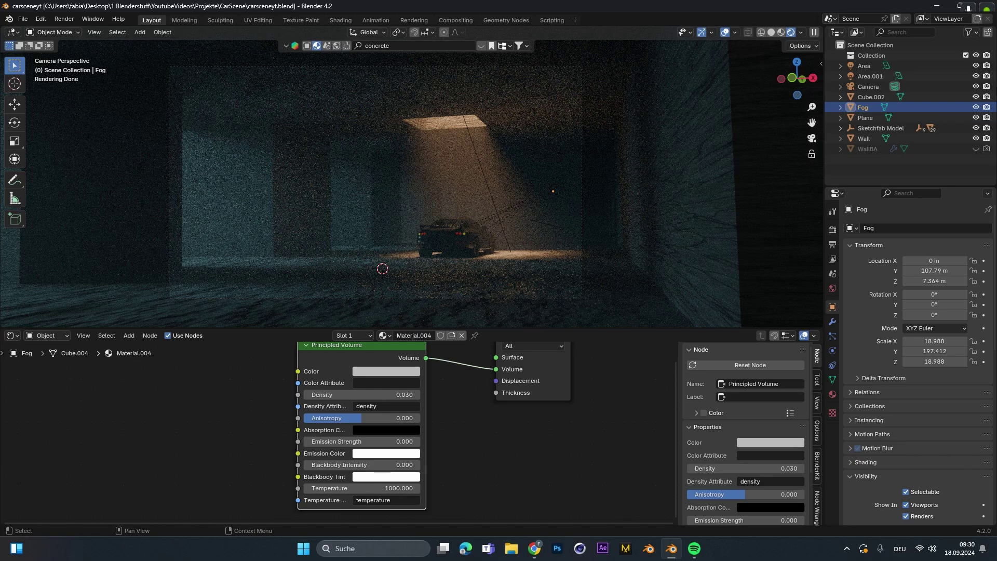
Set the Cycles viewport max samples to 2000 and turn on viewport denoising.
left_click(833, 229)
left_click(941, 326)
type("1000")
key("Return")
left_click(865, 353)
left_click(857, 353)
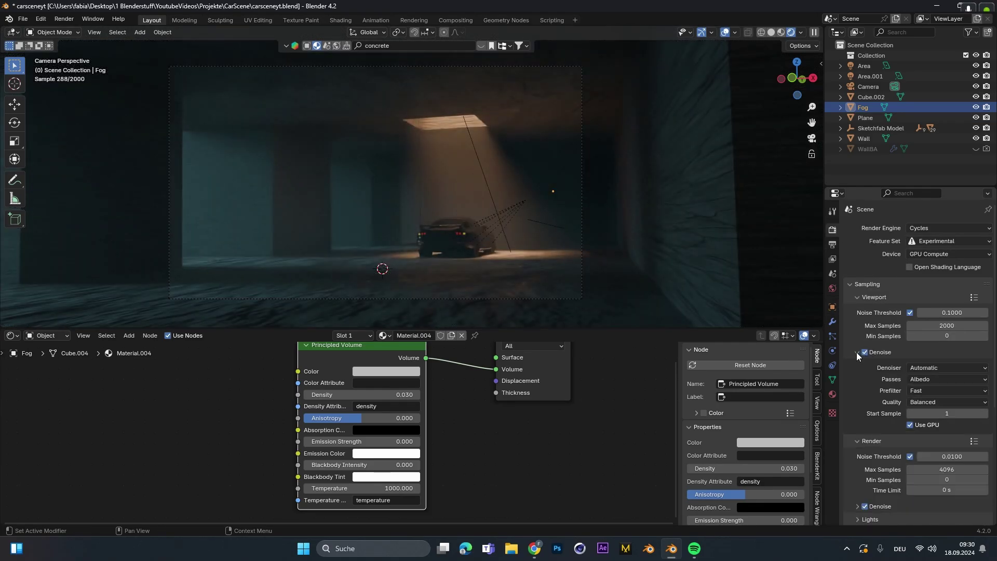
Set the Cycles viewport max samples to 5000 and save the file.
left_click(939, 328)
type("5000")
key("Return")
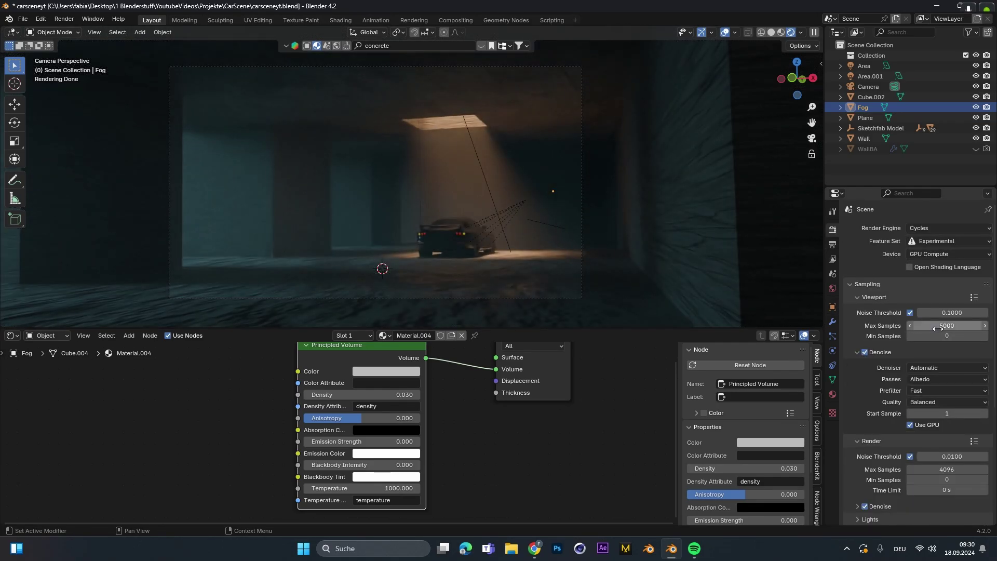
key("ctrl+s")
Duplicate the blue area light and move the copy along the Y axis down the tunnel.
left_click(531, 220)
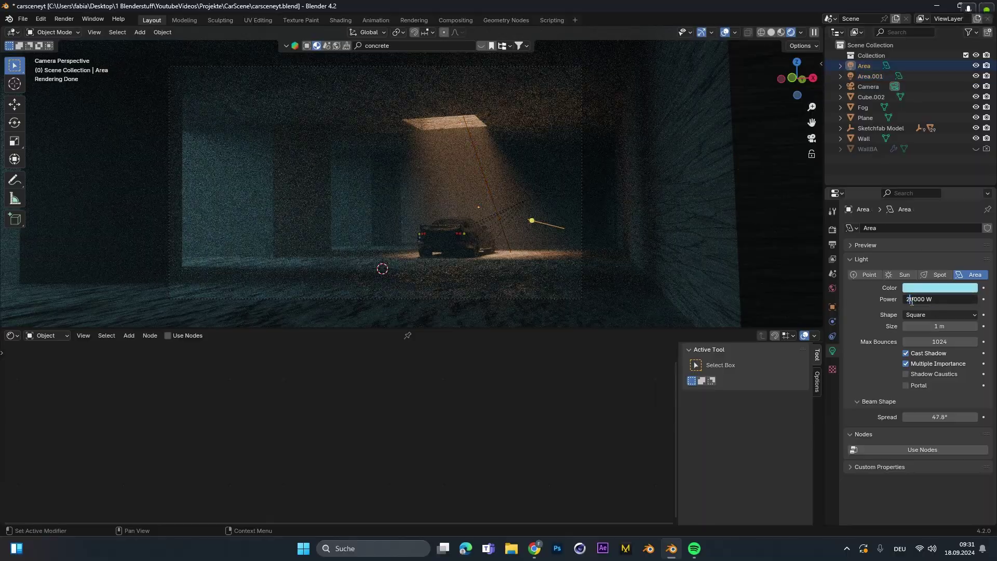
middle_click_drag(604, 235, 546, 216)
key("shift+d")
right_click(547, 216)
key("g")
key("y")
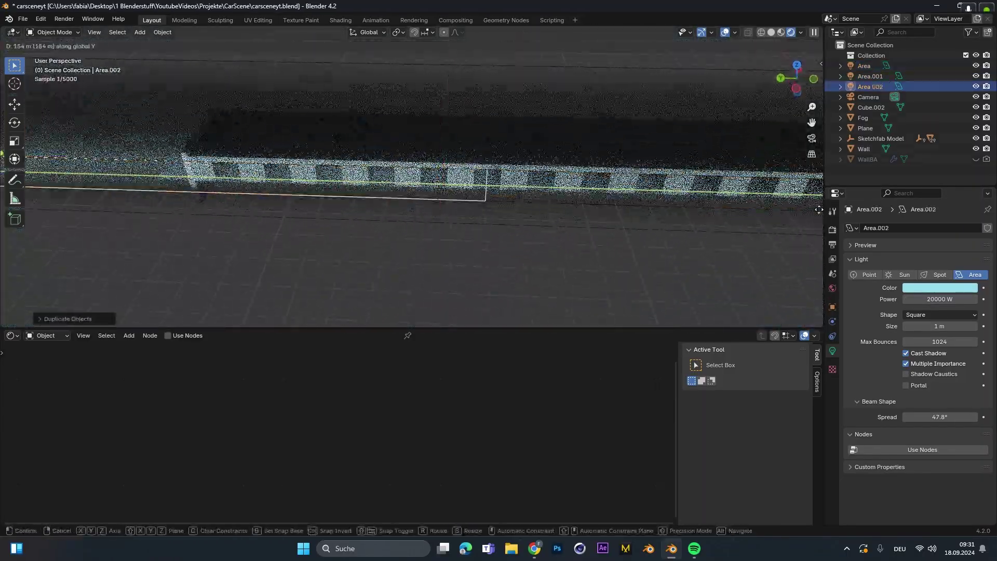
left_click(333, 195)
Return to the camera view, edit the duplicated area light's power and save the file.
key("KP_0")
left_click(940, 300)
left_click(910, 299)
key("BackSpace")
type("2")
key("Return")
key("ctrl+s")
Set the fog's density to 0.02 and the volume max bounces to 3, and save.
left_click(737, 193)
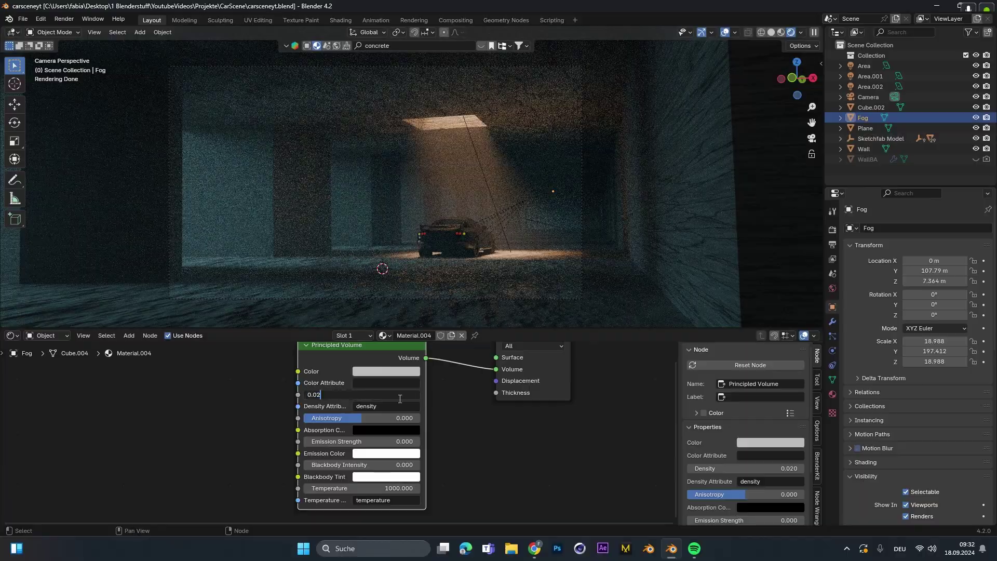
left_click(833, 229)
scroll(871, 442, "down", 10)
left_click_drag(935, 374, 944, 374)
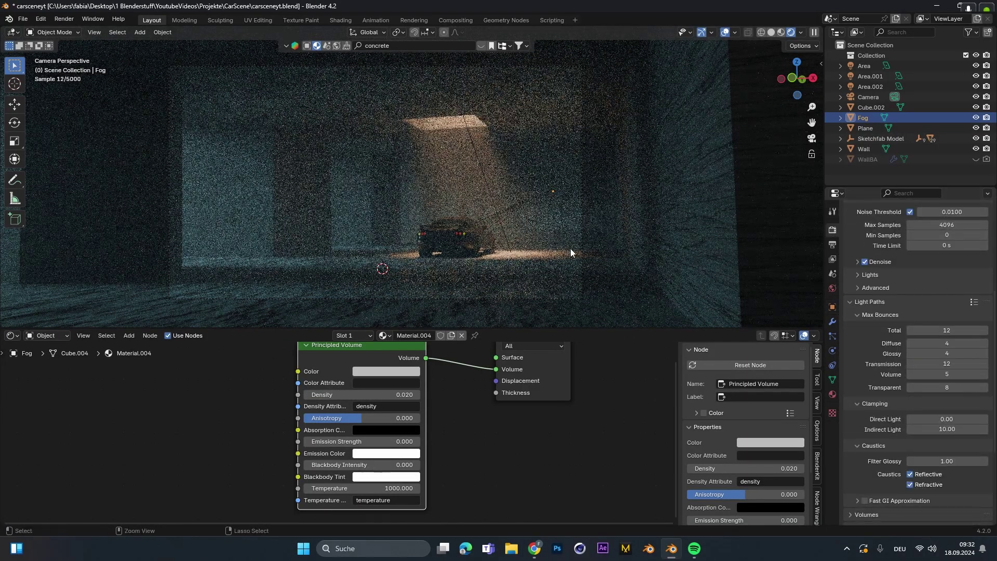
key("ctrl+s")
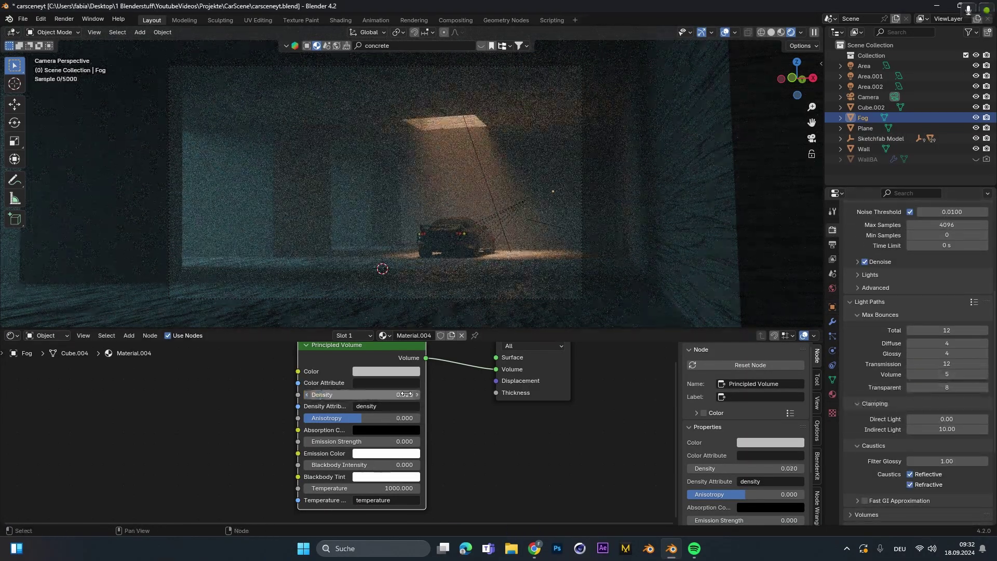
key("ctrl+s")
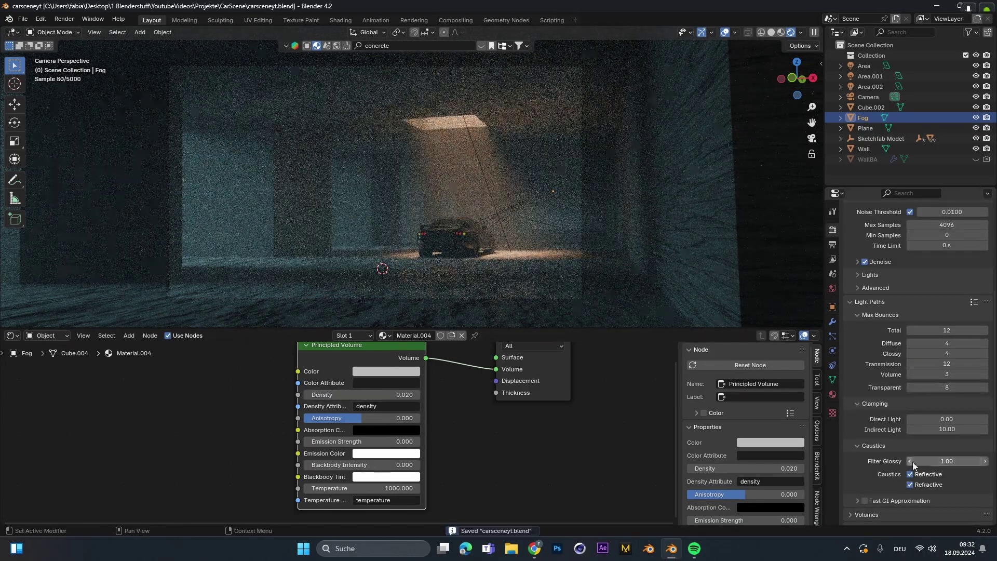
Hide the fog cube in the viewport and save the file.
scroll(928, 461, "down", 10)
key("h")
key("ctrl+s")
Enable the camera's depth of field with the car's Object_10 as focus object and an F-Stop of 2.8, and save.
left_click(869, 97)
left_click(833, 351)
left_click(857, 404)
left_click(850, 404)
scroll(940, 389, "down", 3)
left_click(972, 357)
left_click(451, 229)
key("ctrl+s")
key("ctrl+s")
mouse_move(940, 400)
left_mouse_down()
mouse_move(907, 401)
mouse_move(948, 401)
left_mouse_up()
key("ctrl+s")
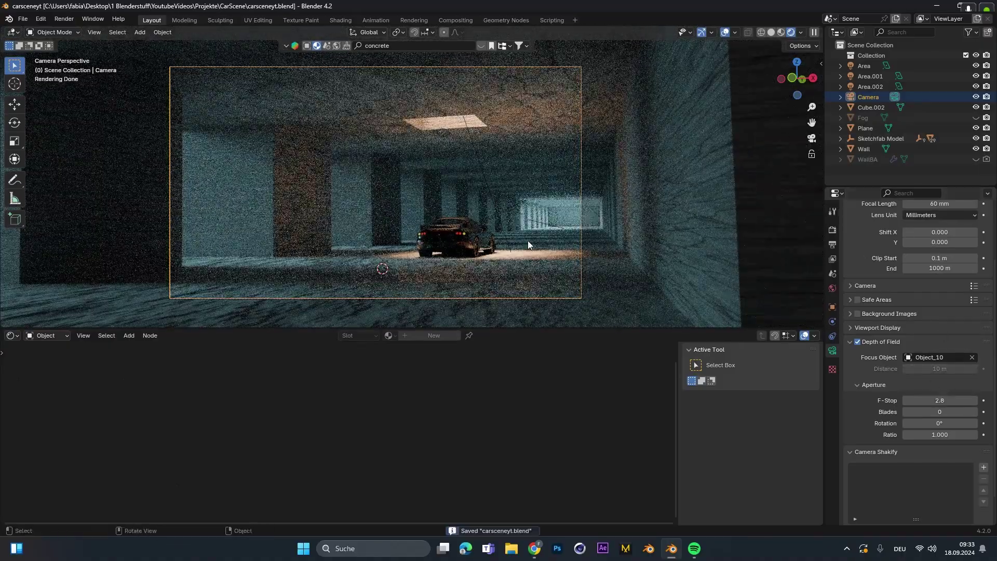
Unhide the fog cube, save the file and enlarge the 3D viewport.
left_click(976, 118)
key("ctrl+s")
left_click_drag(587, 328, 587, 384)
Set the final render's max samples to 1000 and save the file.
left_click(833, 230)
double_click(947, 320)
type("1000")
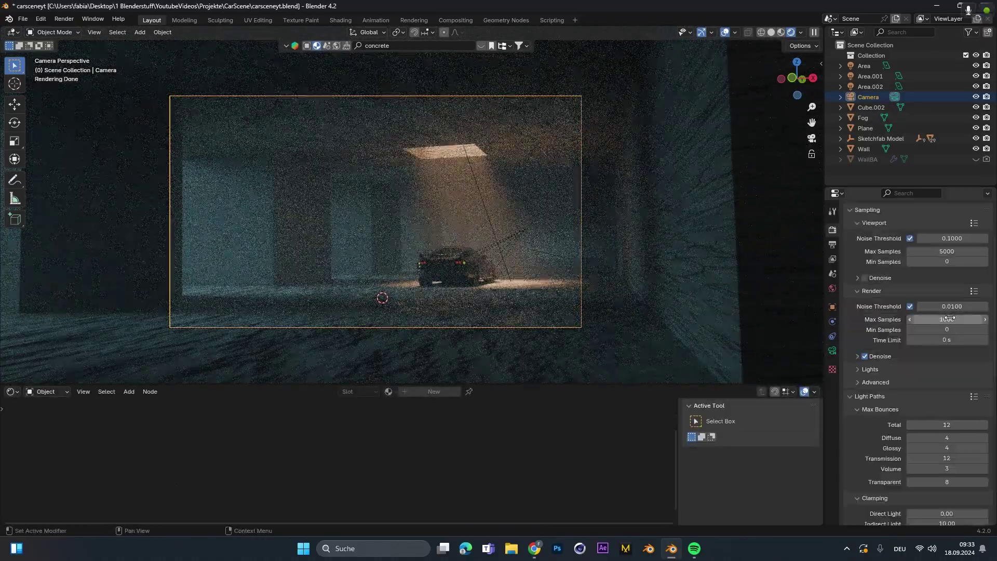
left_click(869, 396)
key("ctrl+s")
Switch the viewport to solid shading and render the image.
left_click(772, 33)
left_click(64, 19)
left_click(86, 28)
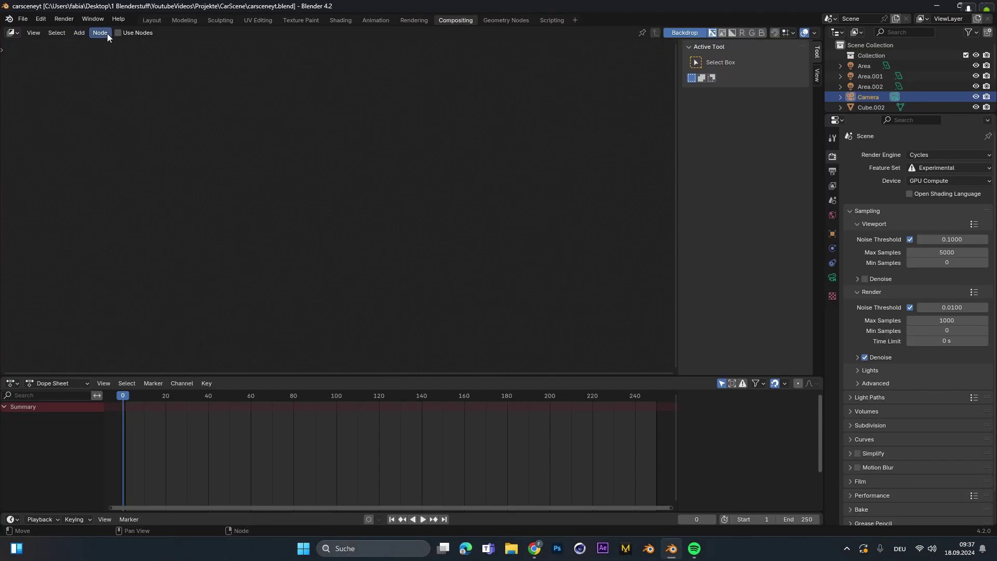
Enable nodes for the scene in the Compositing workspace.
left_click(101, 33)
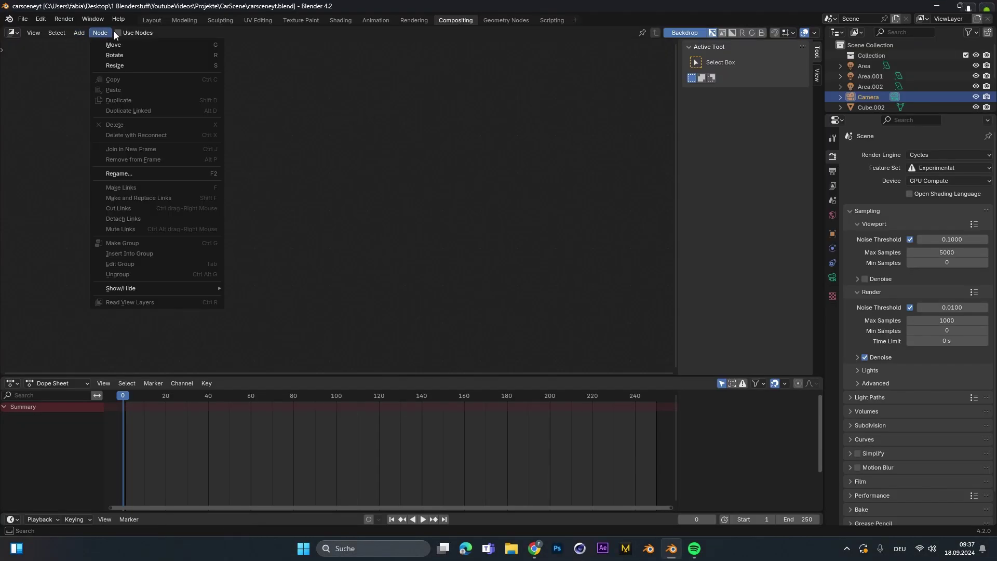
left_click(118, 33)
right_click(253, 125)
left_click(253, 126)
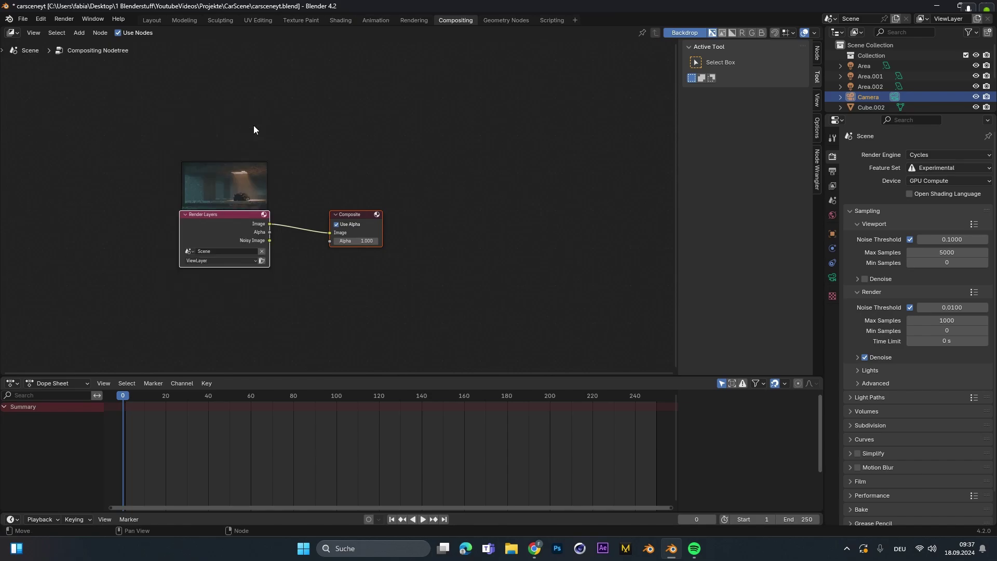
Add a Viewer node below the Composite node, fed by the Render Layers image.
right_click(326, 120)
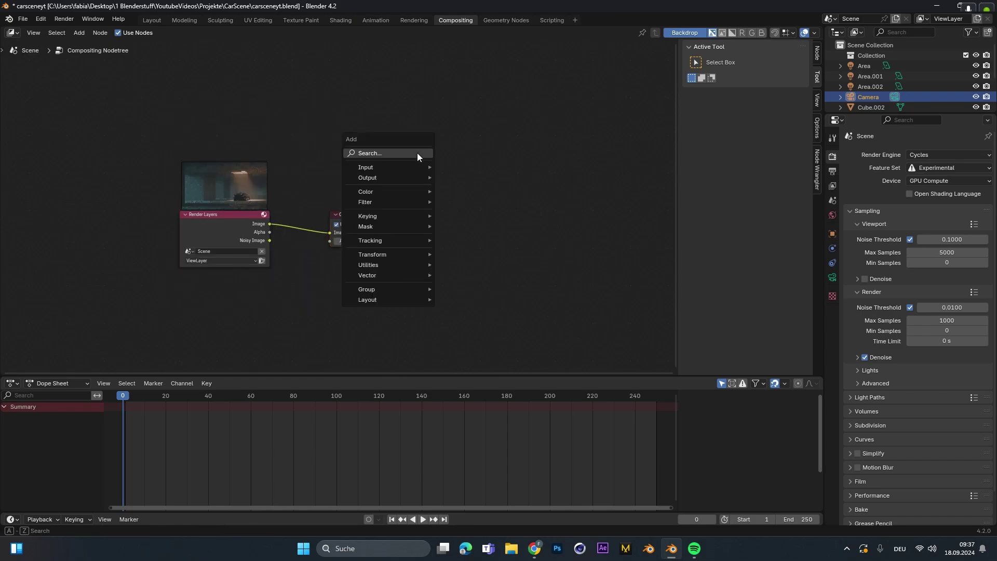
key("shift+a")
type("b")
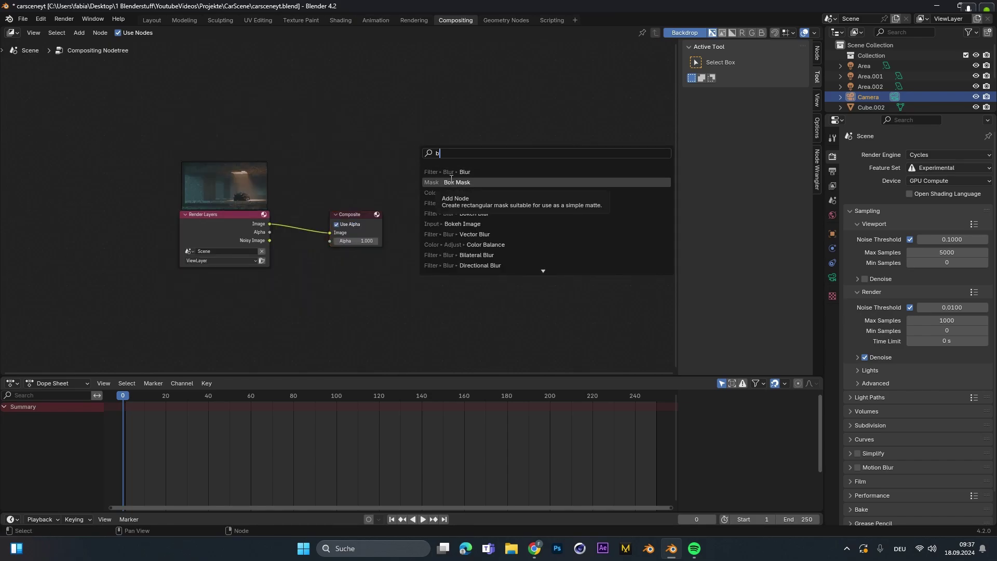
key("BackSpace")
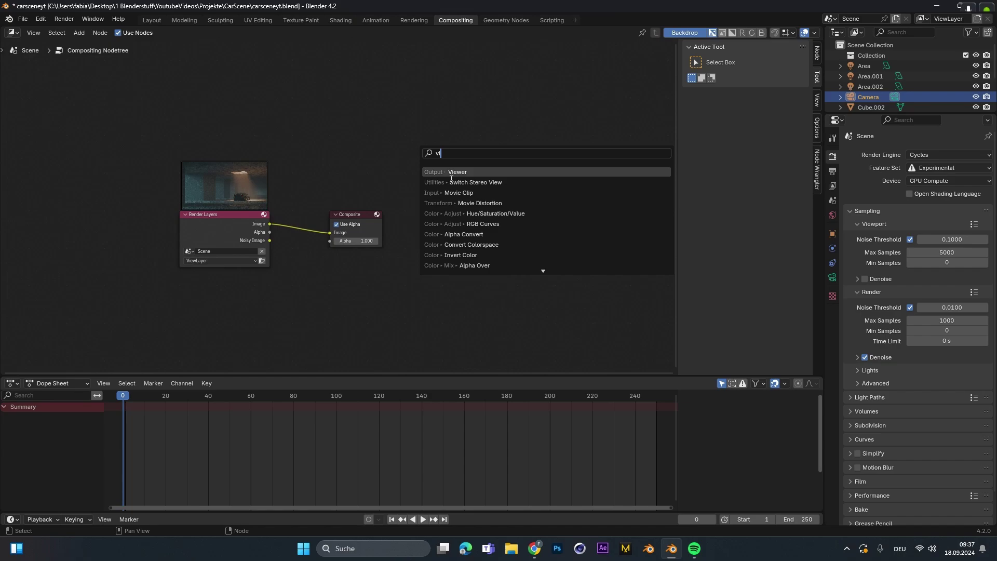
key("Return")
left_click(346, 268)
Line up the Composite and Viewer nodes and fit the backdrop image to the available space.
left_click_drag(353, 215, 422, 200)
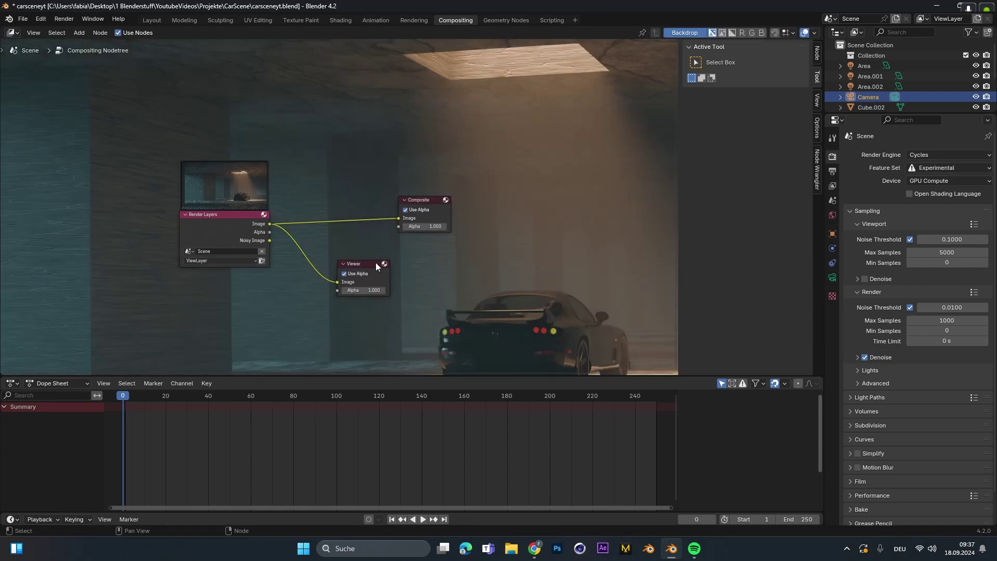
left_click_drag(344, 289, 405, 290)
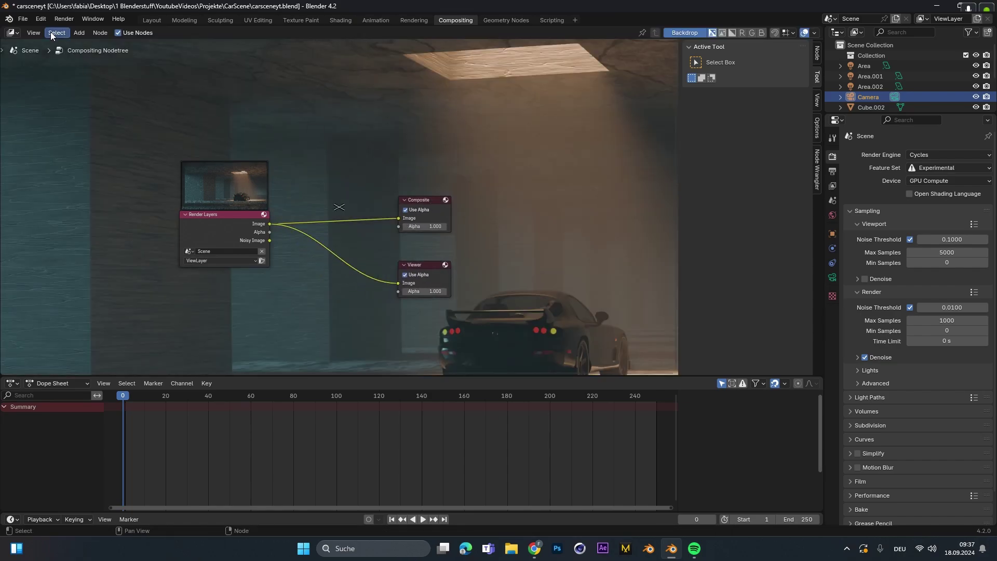
left_click(34, 33)
left_click(70, 152)
Add a Glare node between the Render Layers and Composite nodes.
right_click(433, 130)
mouse_move(435, 136)
key("shift+a")
left_click(447, 106)
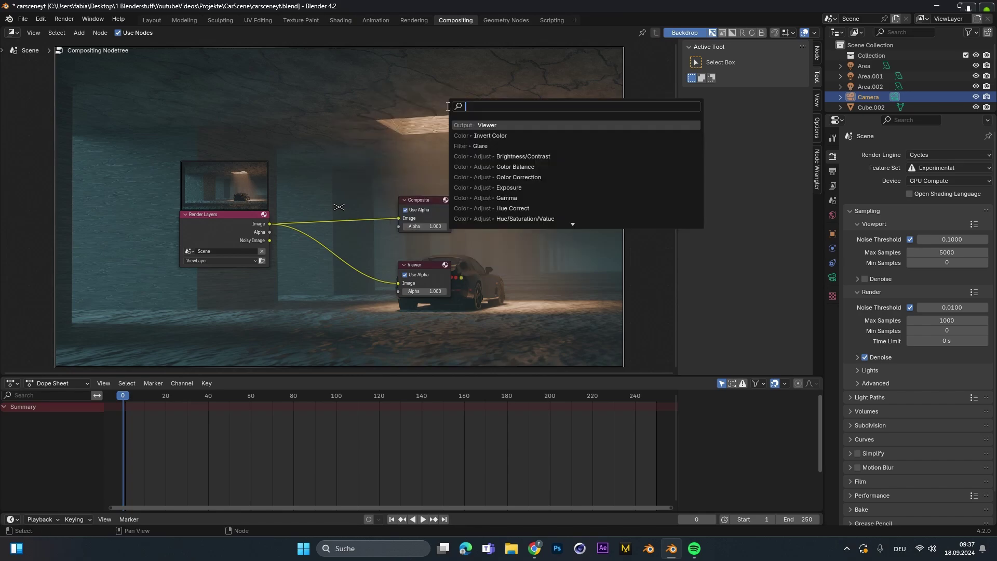
left_click(507, 146)
left_click(342, 191)
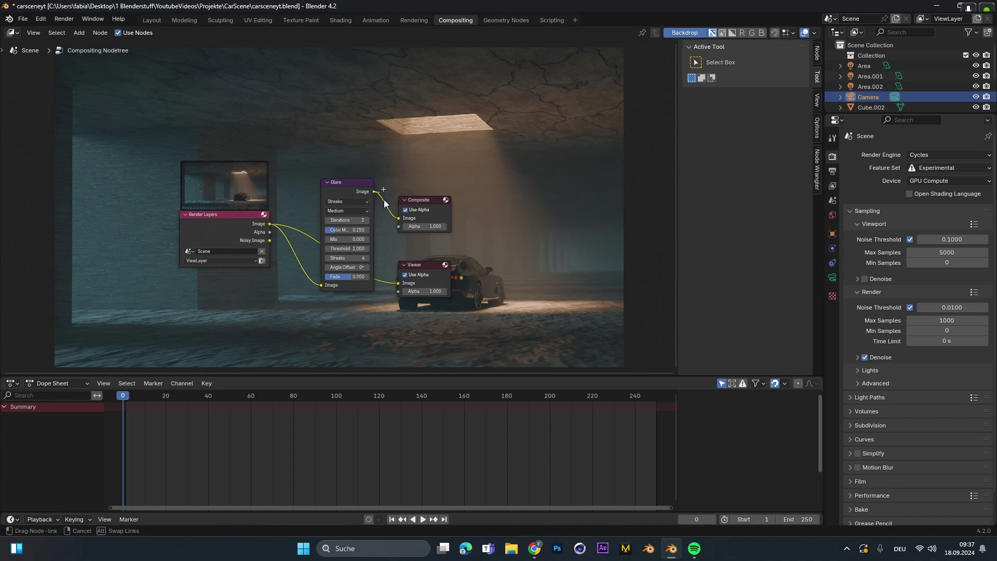
Route the Glare output to the Viewer as well, and set the Glare to Bloom with threshold 0.1.
left_click(364, 204)
left_click(360, 218)
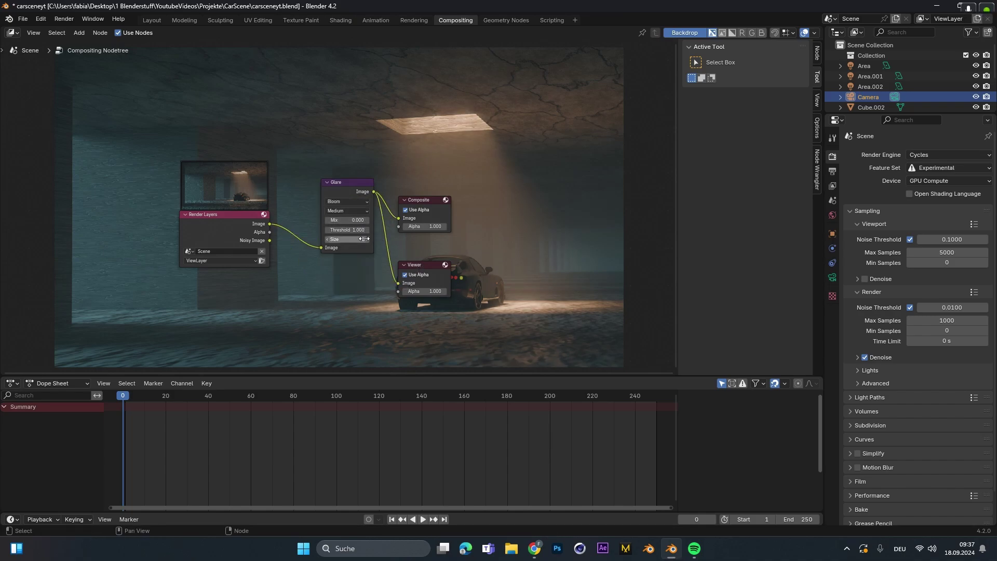
left_click_drag(347, 230, 312, 229)
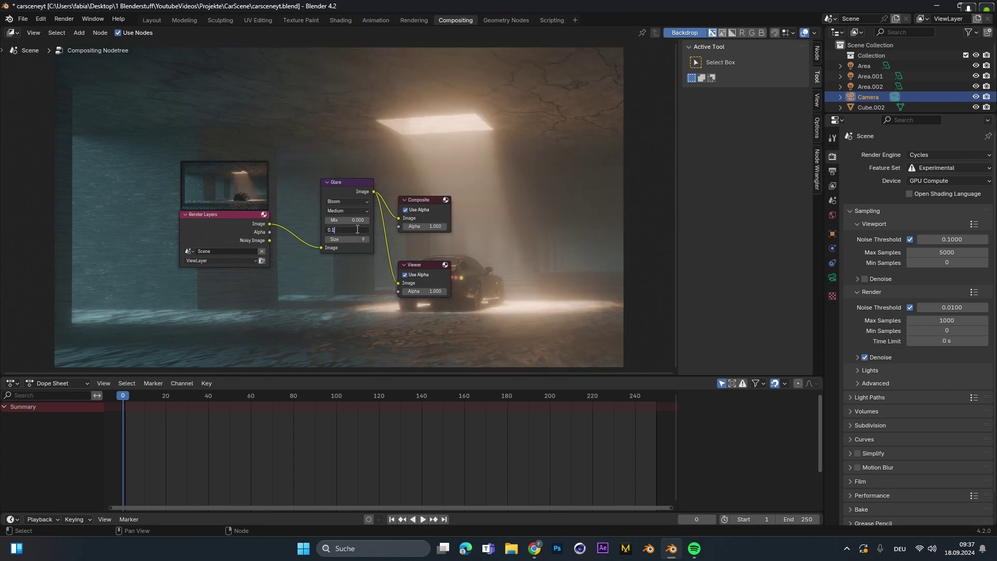
key("Return")
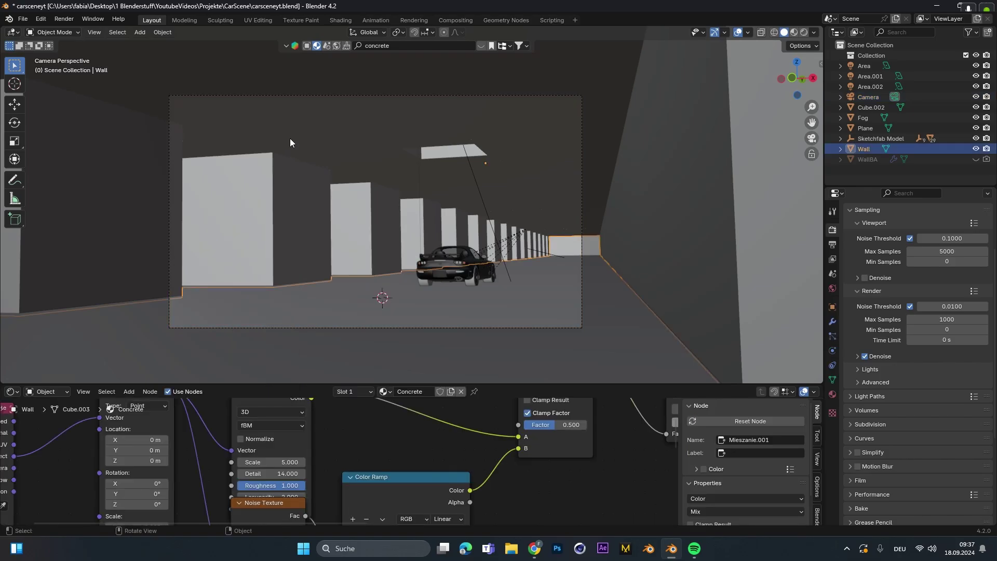
Extrude part of the wall mesh and add a loop cut to it.
key("e")
left_click(511, 239)
left_click(288, 234)
key("ctrl+r")
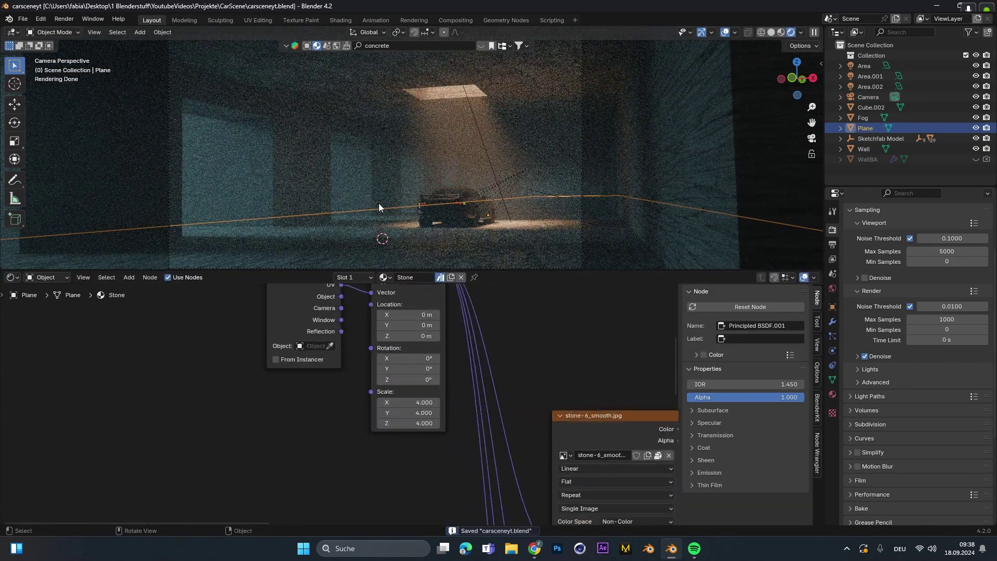
In material preview, separate the vertical pillar and side-wall faces of the Wall mesh into their own object.
left_click(780, 33)
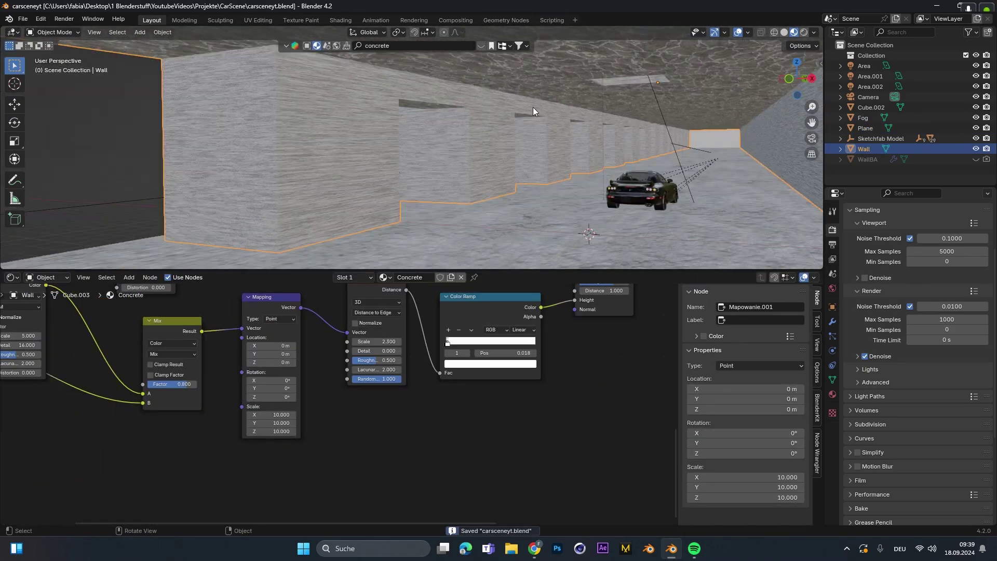
key("KP_3")
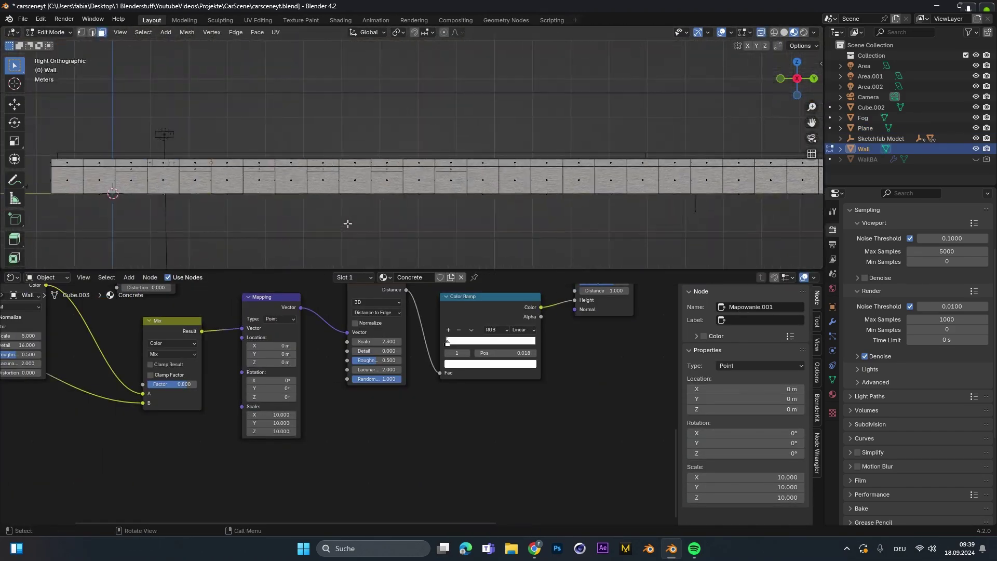
middle_click_drag(530, 111, 414, 202)
key("p")
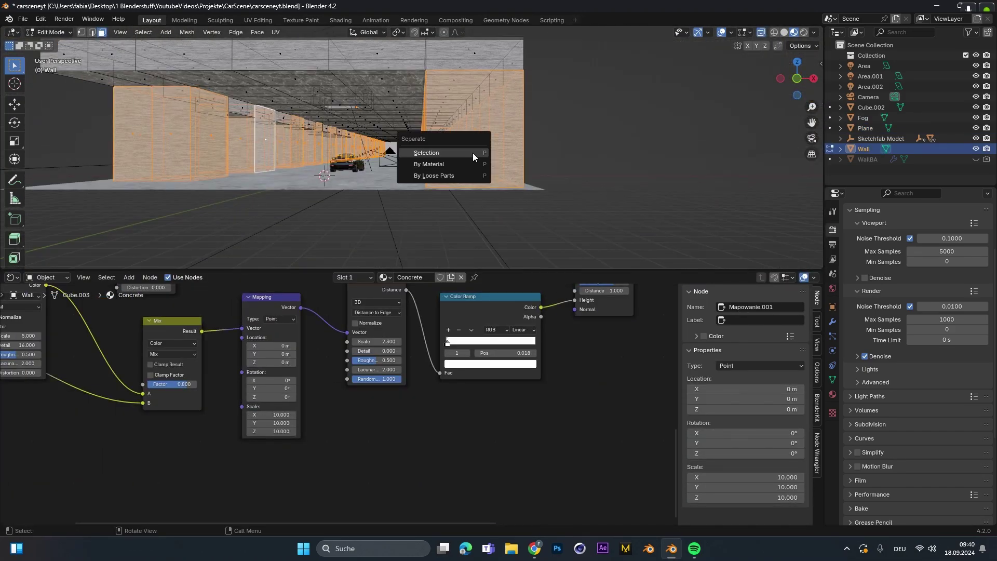
left_click(434, 151)
key("Tab")
Unwrap the separated pillar and side-wall faces with Cube Projection for the concrete material.
key("semicolon")
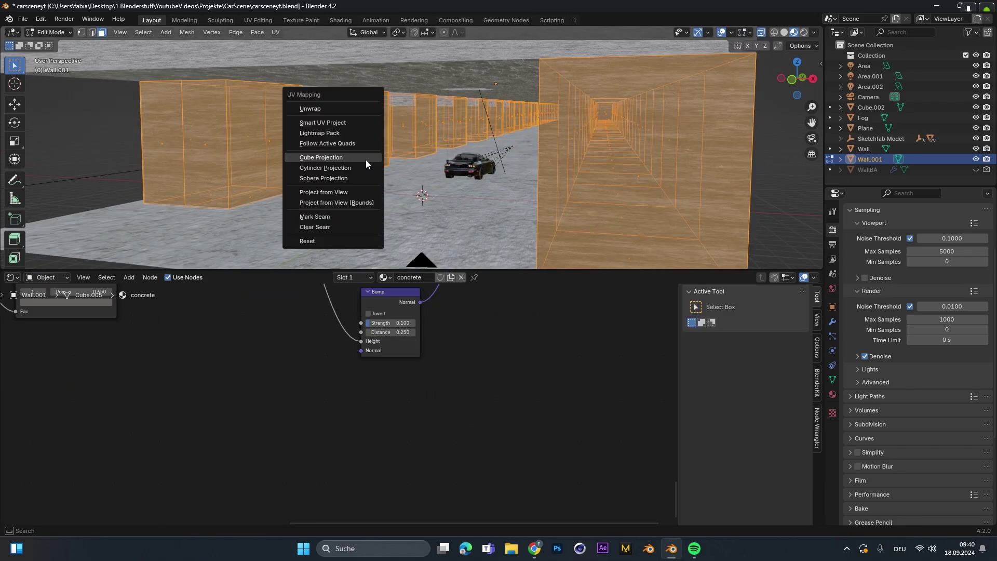
left_click(606, 33)
left_click(618, 86)
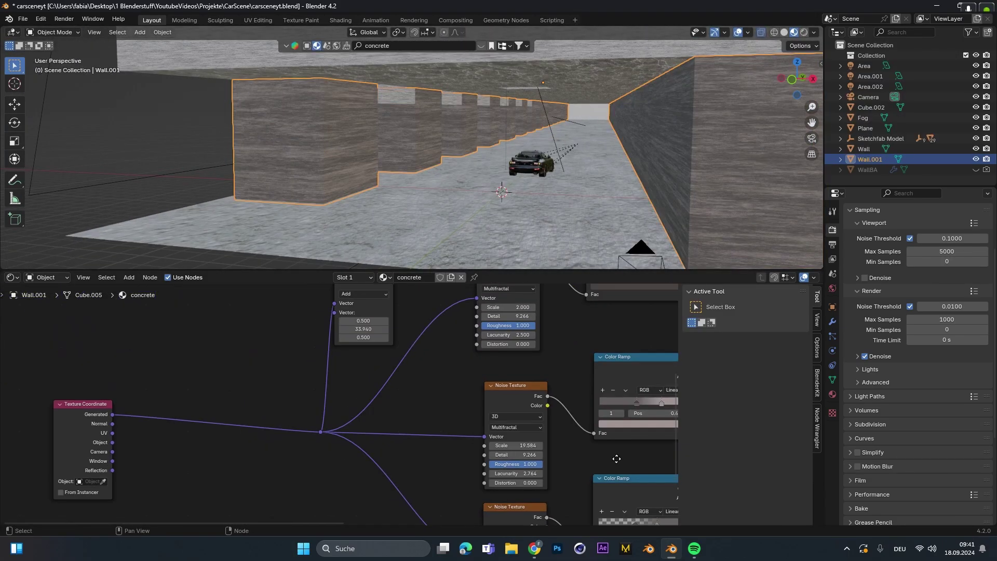
middle_click_drag(509, 429, 301, 429)
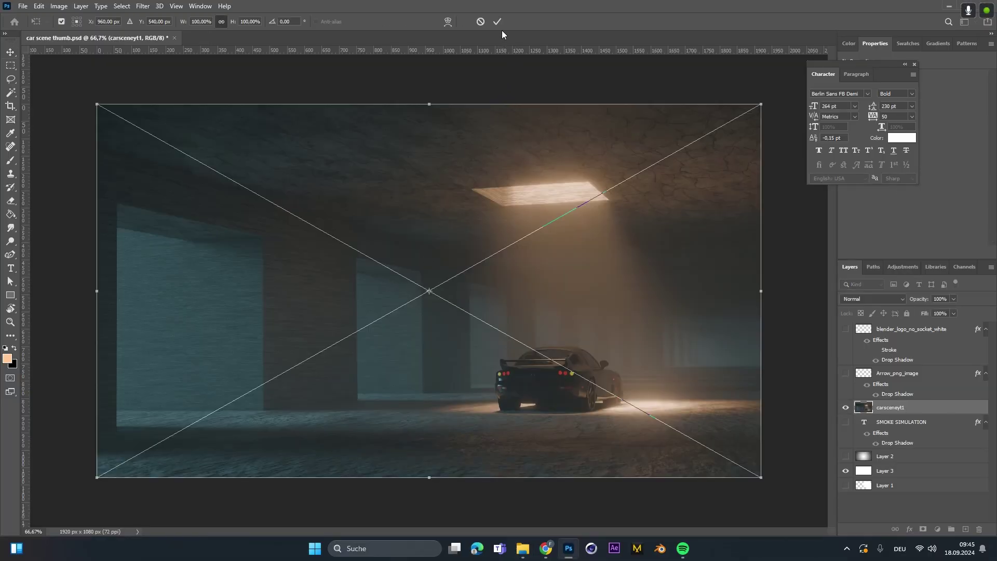
Switch to Photoshop, commit the placed carsceneyt1 render and open it in the Camera Raw Filter.
left_click(498, 22)
left_click(142, 6)
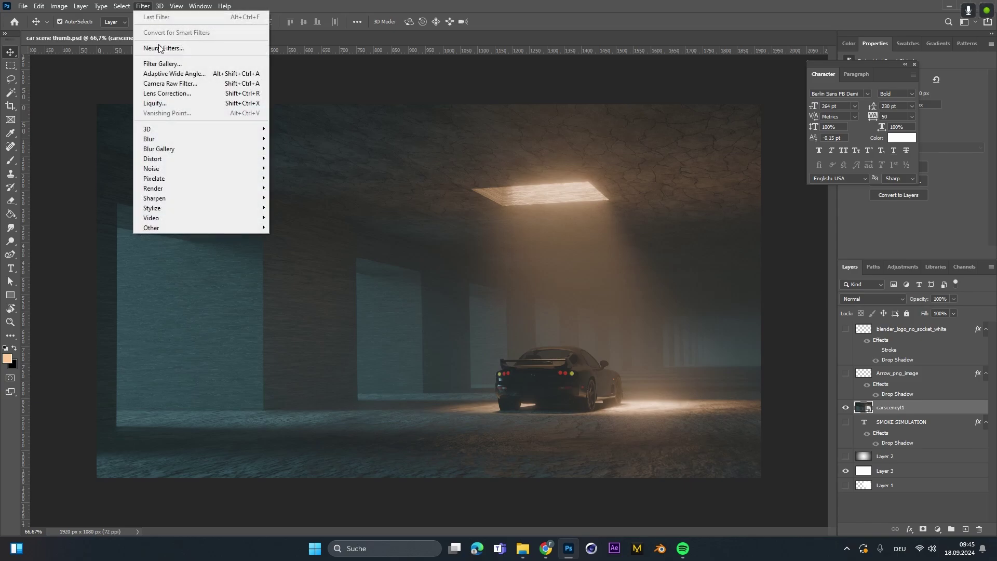
left_click(175, 85)
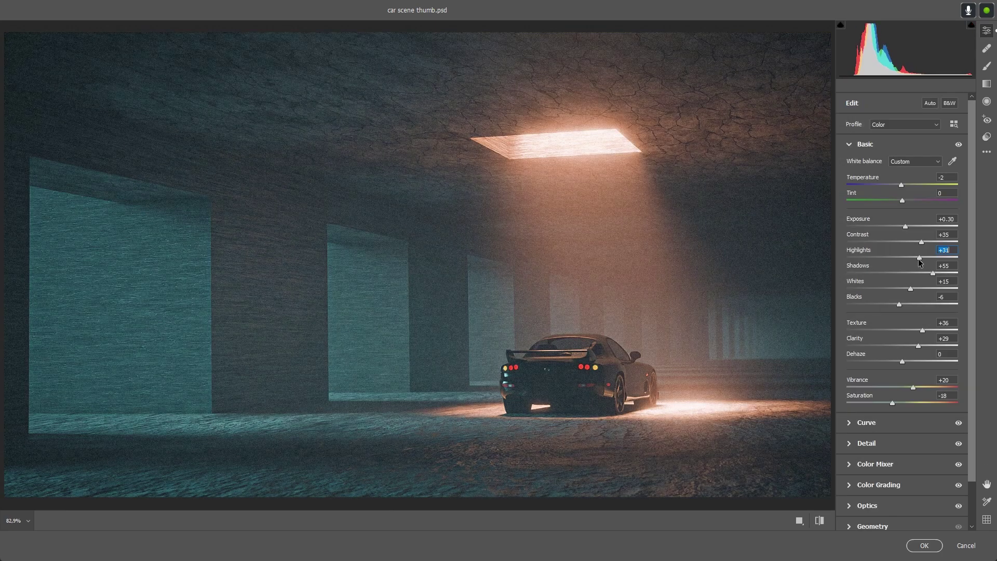
Set the render's Shadows to +4, Whites to +32 and Blacks to -1.
left_click_drag(932, 273, 904, 273)
left_click_drag(910, 289, 928, 288)
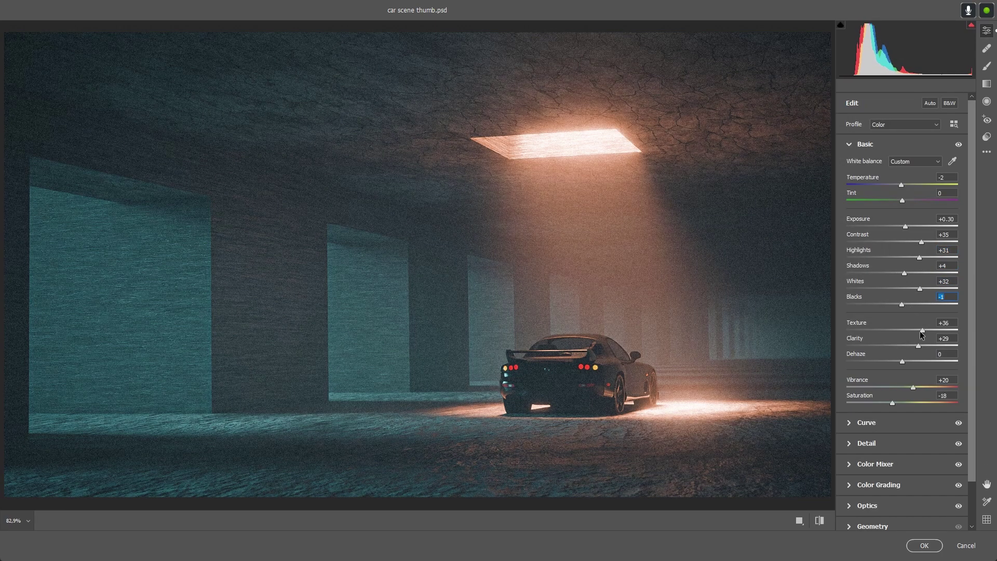
Refine the render's tones with the Curve settings of the Camera Raw Filter.
left_click(867, 422)
left_click(863, 369)
left_click(878, 377)
left_click(872, 315)
left_click_drag(872, 318, 897, 340)
left_click(868, 456)
left_click_drag(914, 271, 910, 270)
left_click(904, 280)
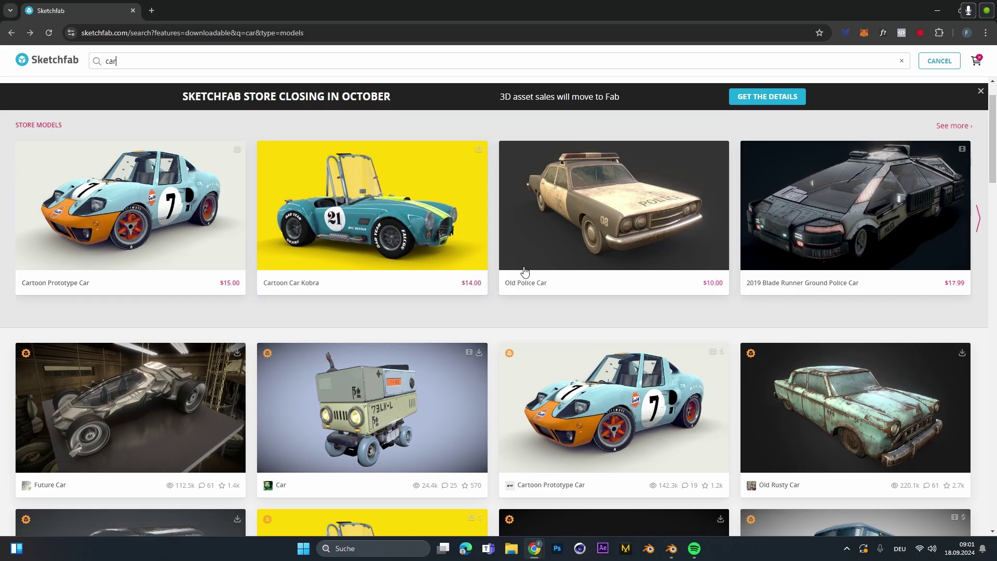
Switch to Sketchfab in the browser and look through the downloadable car models.
scroll(472, 343, "down", 10)
scroll(472, 208, "up", 10)
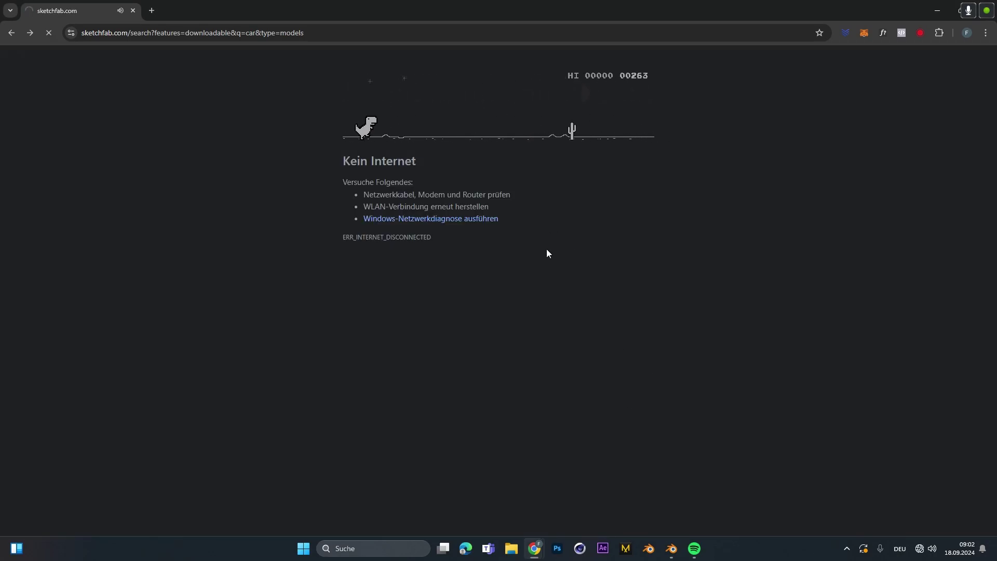
left_click(922, 549)
left_click(956, 383)
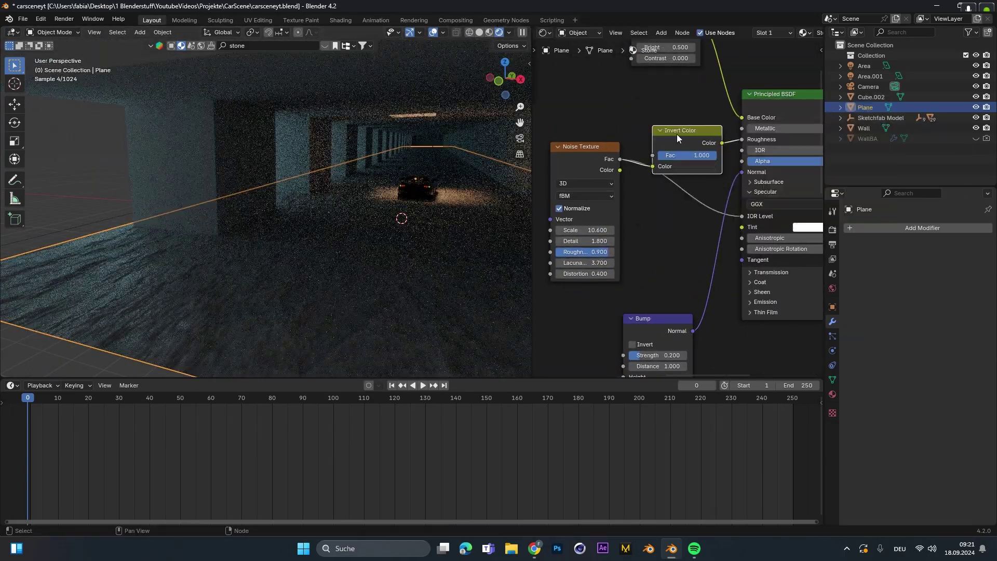
In Blender, move the Invert Color node closer to the Principled BSDF, and select the Fog object.
left_click_drag(677, 134, 721, 135)
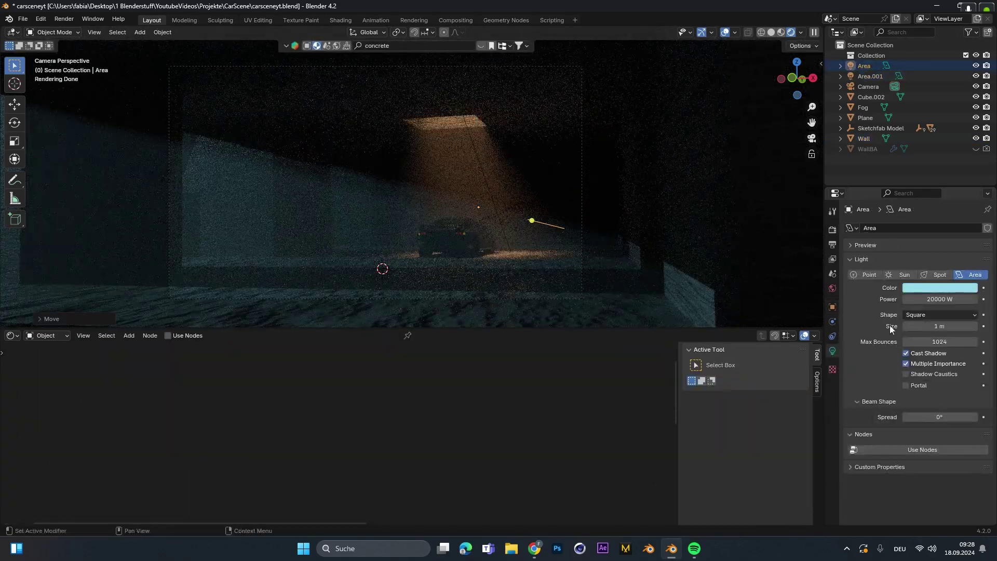
left_click(906, 106)
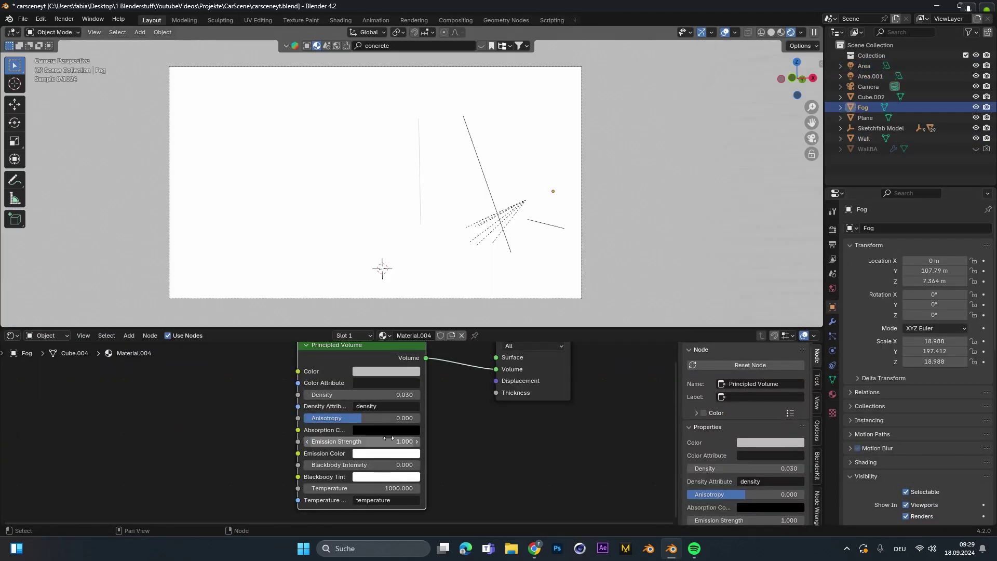